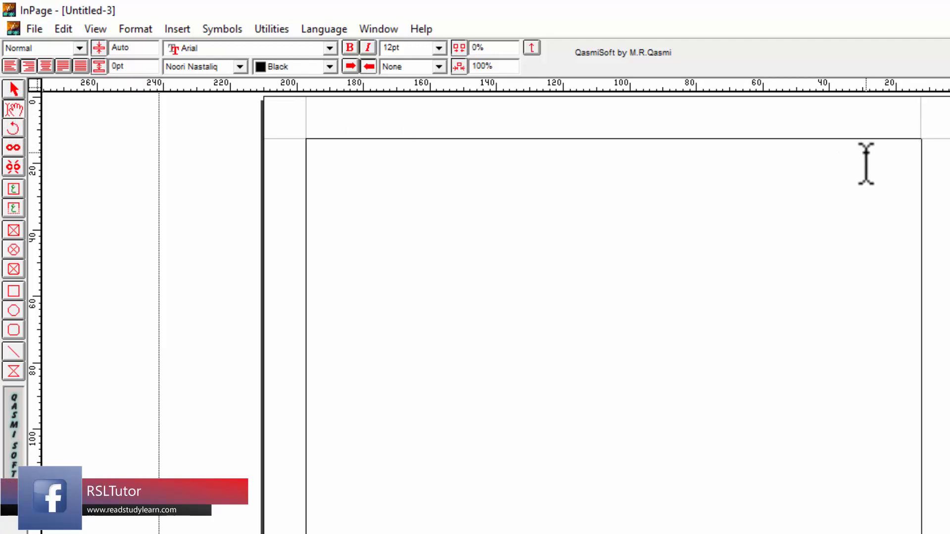
- Enter the title "انپیج ٹیکسٹ فارمیٹینگ" one line down in the text box, followed by a blank line
{"action": "key", "text": "Return"}
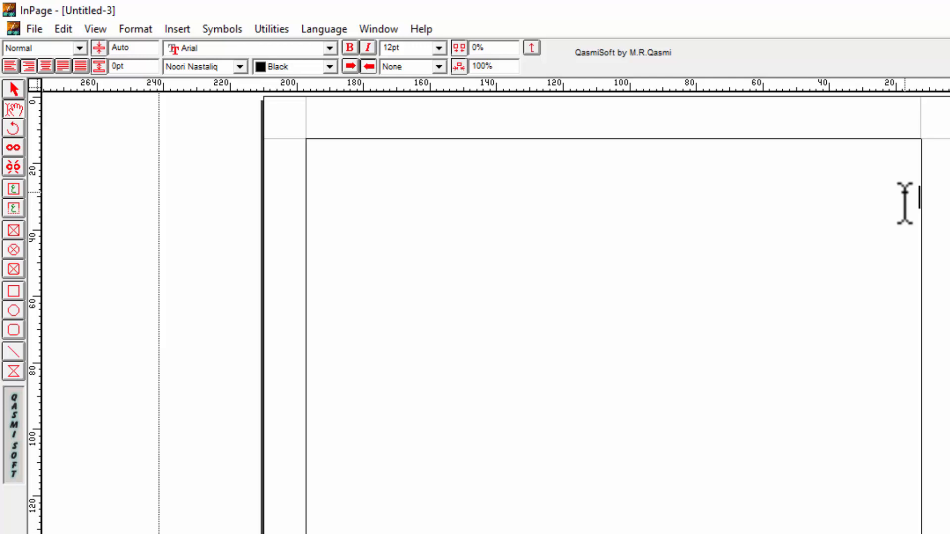
{"action": "type", "text": "ٹ"}
{"action": "type", "text": "ا"}
{"action": "type", "text": "لس"}
{"action": "type", "text": " فارمٹی"}
{"action": "type", "text": "نگ"}
{"action": "key", "text": "Return"}
{"action": "key", "text": "Return"}
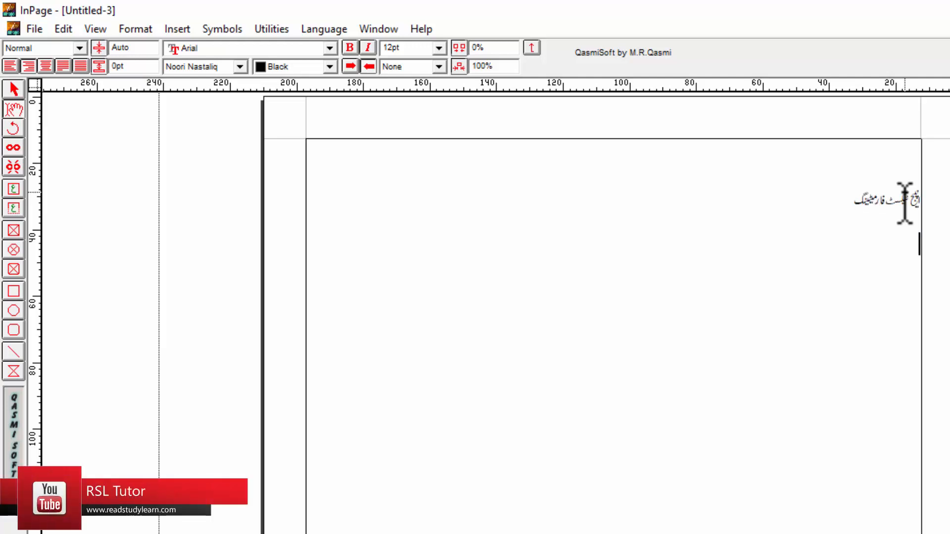
- Write the first numbered line "۱۔ہم کس طرح سے انپیج میں ٹائپنگ کر سکتے ہیں۔" below the title
{"action": "type", "text": "۱۔"}
{"action": "type", "text": " اہم ک"}
{"action": "type", "text": "س ط"}
{"action": "type", "text": "رح سے"}
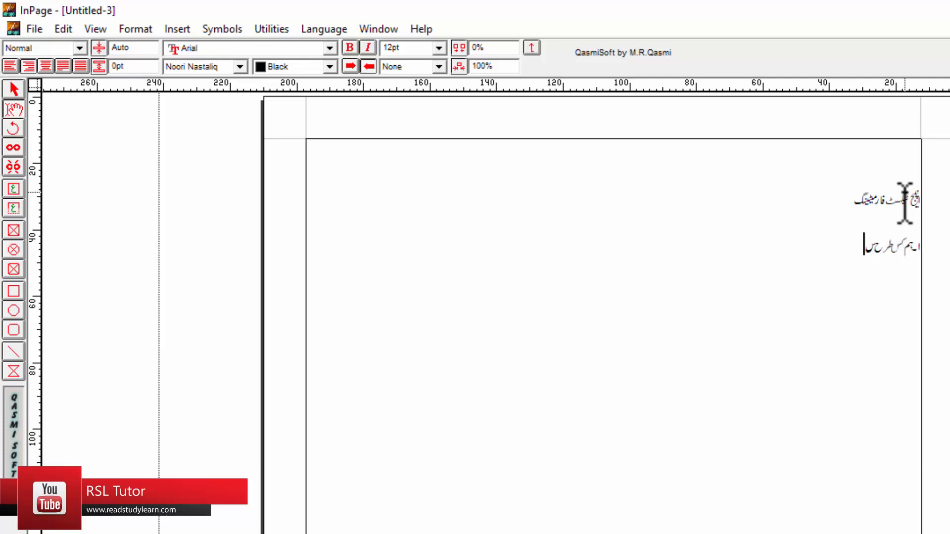
{"action": "type", "text": " ایچ میں ٹائپنگ کر"}
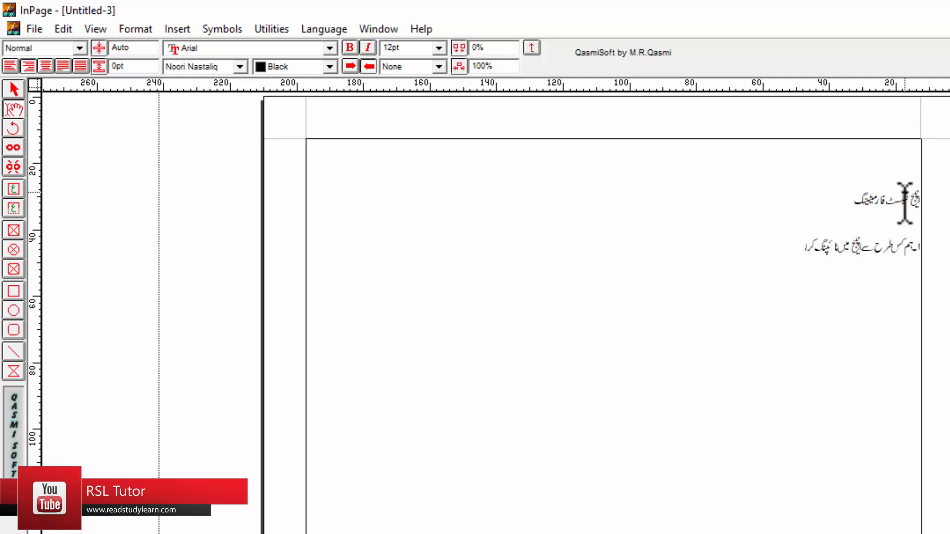
{"action": "type", "text": "یںکتے ہیں۔"}
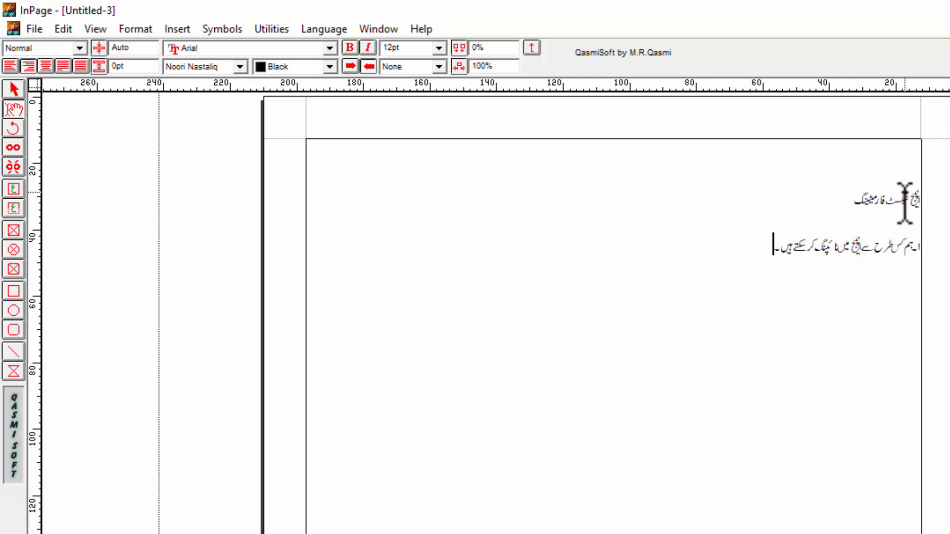
- Repeat the numbered sentence on two new lines below it, numbered ۱۲ and ۱۳
{"action": "key", "text": "shift+Home"}
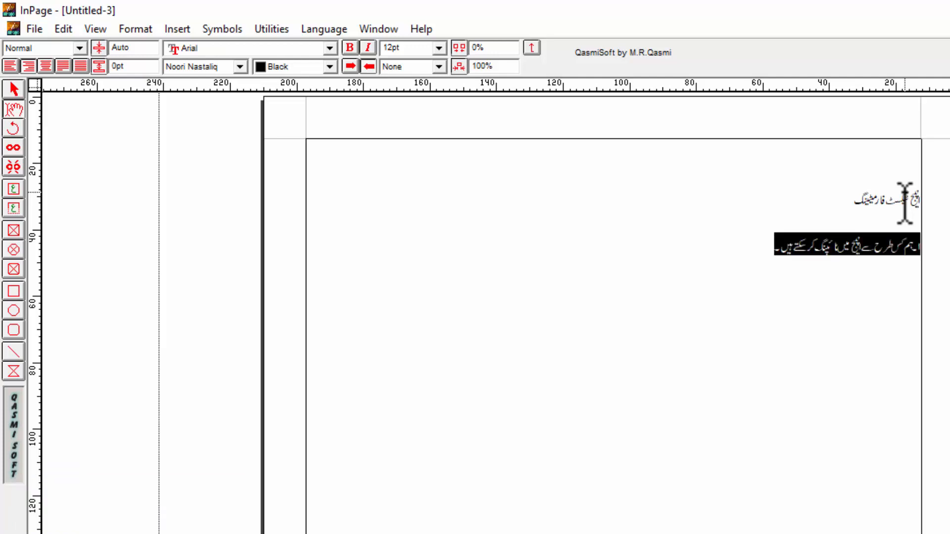
{"action": "key", "text": "Home"}
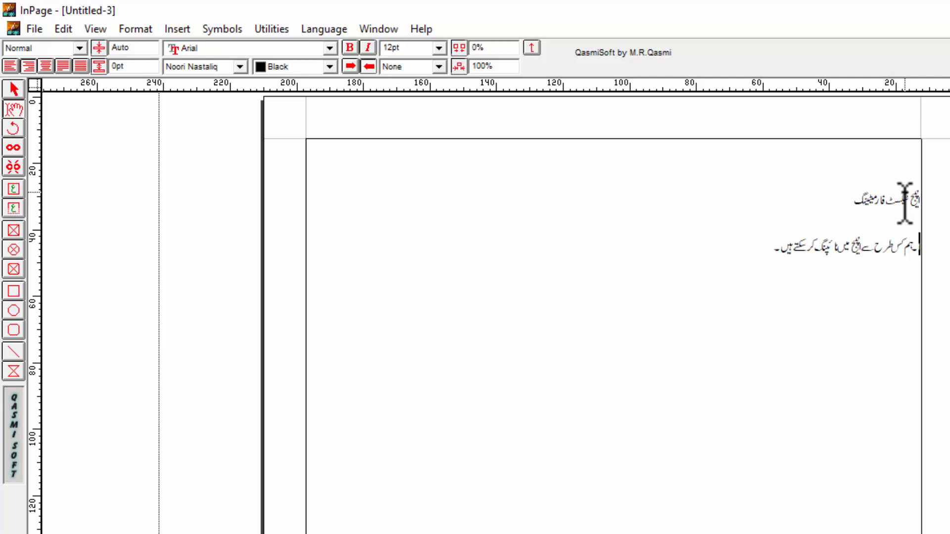
{"action": "key", "text": "End"}
{"action": "key", "text": "Return"}
{"action": "type", "text": "۱۲۔ہم کس طرح سے انپیج میں ٹائپنگ کر سکتے ہیں۔"}
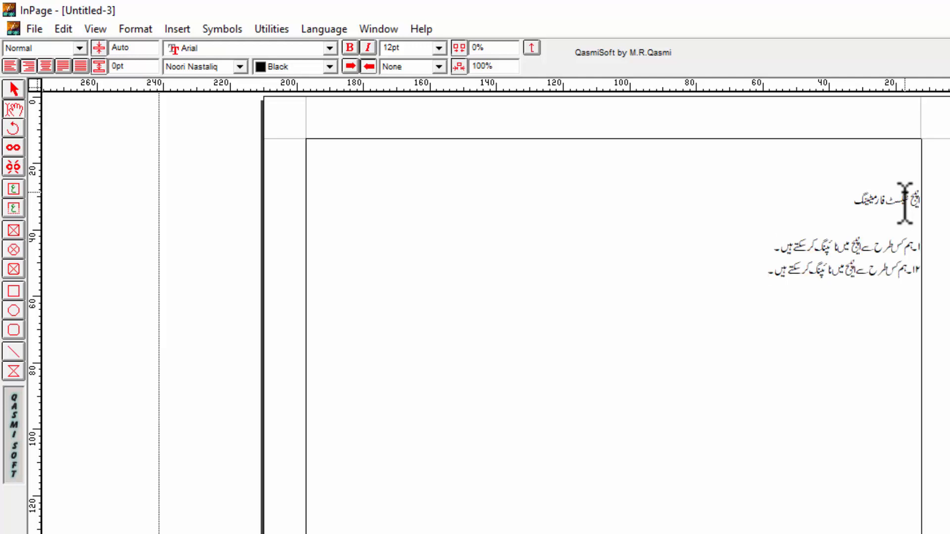
{"action": "key", "text": "Return"}
{"action": "type", "text": "۱۳"}
{"action": "type", "text": "۔ہم کس طرح سے انپیج میں ٹائپنگ کر سکتے ہیں۔"}
{"action": "key", "text": "Return"}
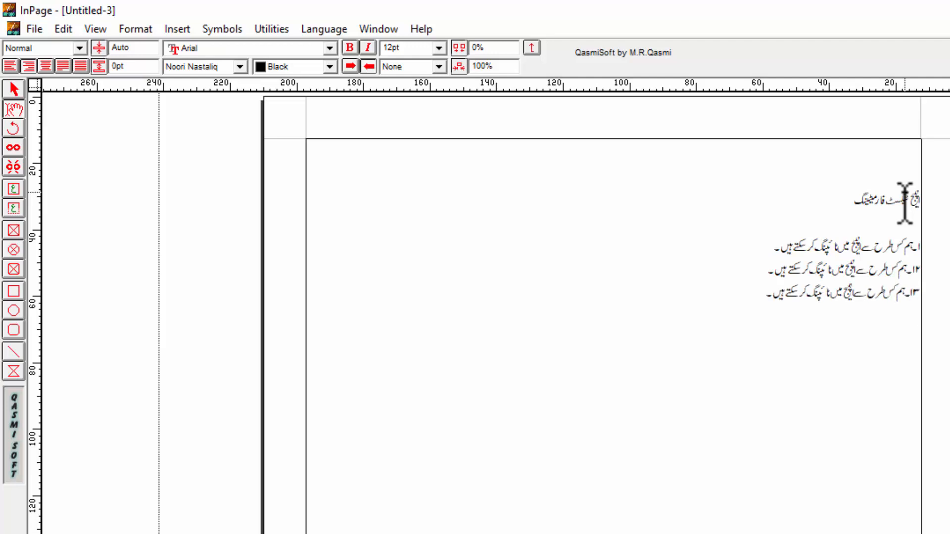
- Add two more copies of the same sentence on new lines, numbered ۱۴ and ۱۵
{"action": "type", "text": "۱۴"}
{"action": "type", "text": "۔ہم کس طرح سے انچ میں ٹائپنگ کر سکتے ہیں۔"}
{"action": "key", "text": "Return"}
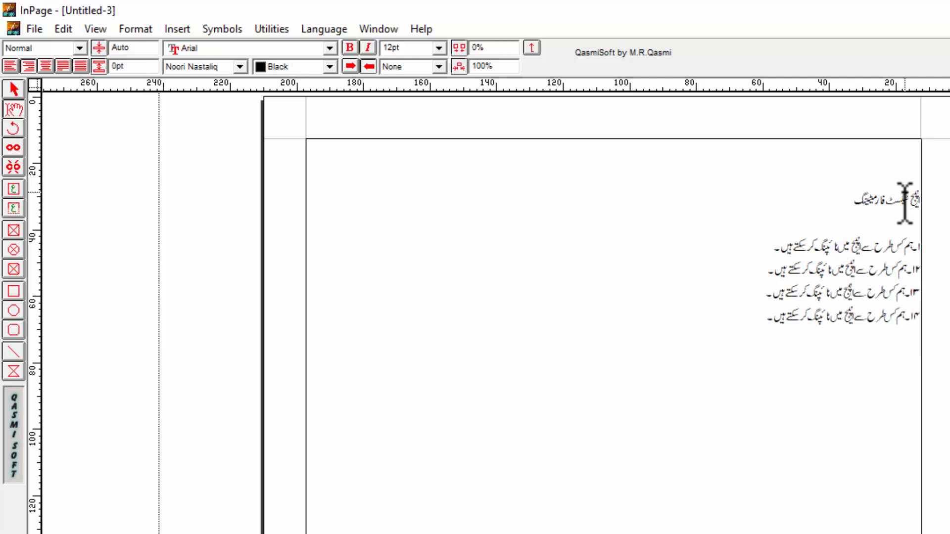
{"action": "type", "text": "۱۵"}
{"action": "type", "text": "۔ہم کس طرح سے ان پیج میں ٹائپنگ کر سکتے ہیں۔"}
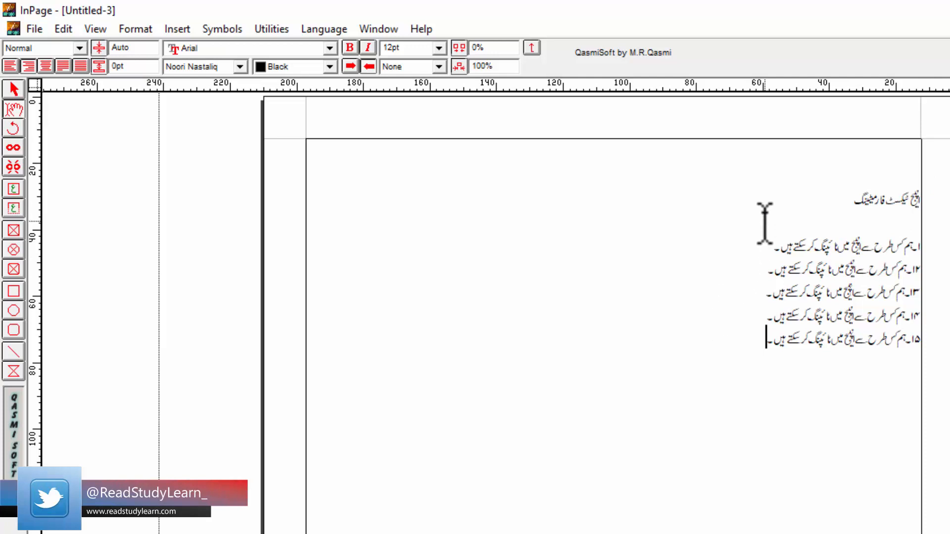
- Set the font size of the title line to 36pt
{"action": "left_click_drag", "start_coordinate": [827, 208], "coordinate": [925, 208]}
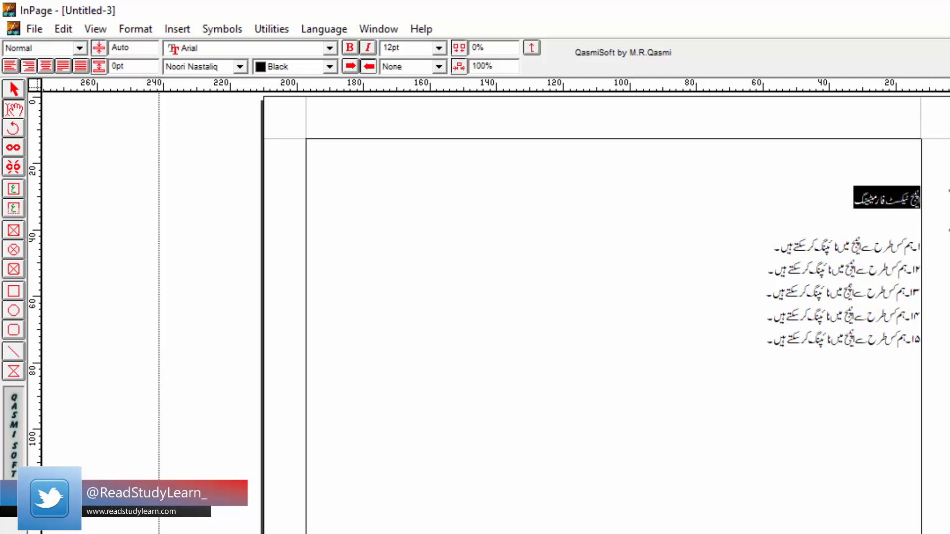
{"action": "left_click", "coordinate": [890, 212]}
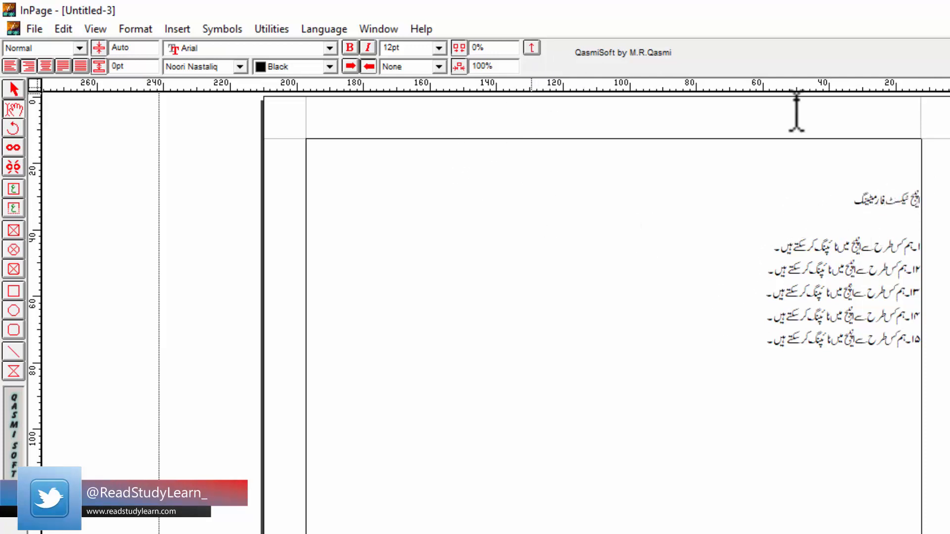
{"action": "left_click_drag", "start_coordinate": [847, 204], "coordinate": [946, 186]}
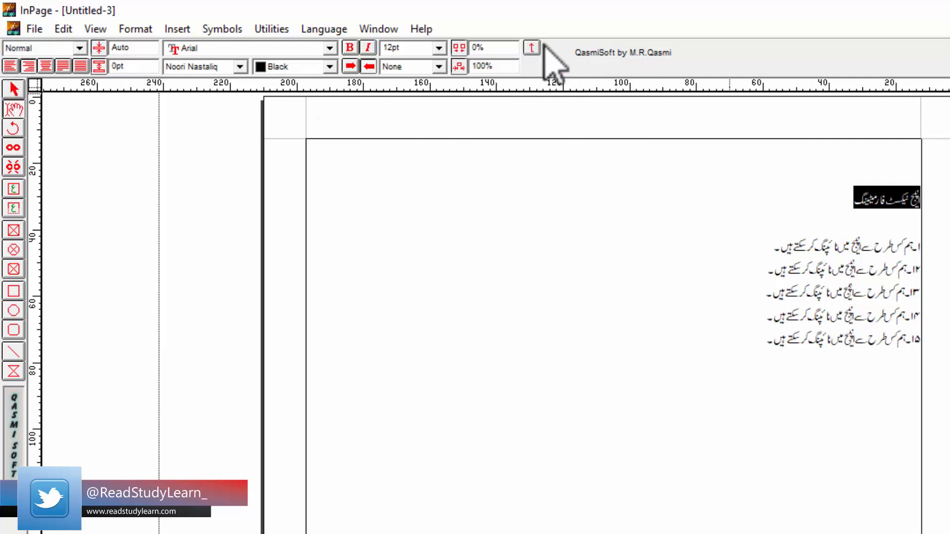
{"action": "left_click_drag", "start_coordinate": [841, 203], "coordinate": [947, 201]}
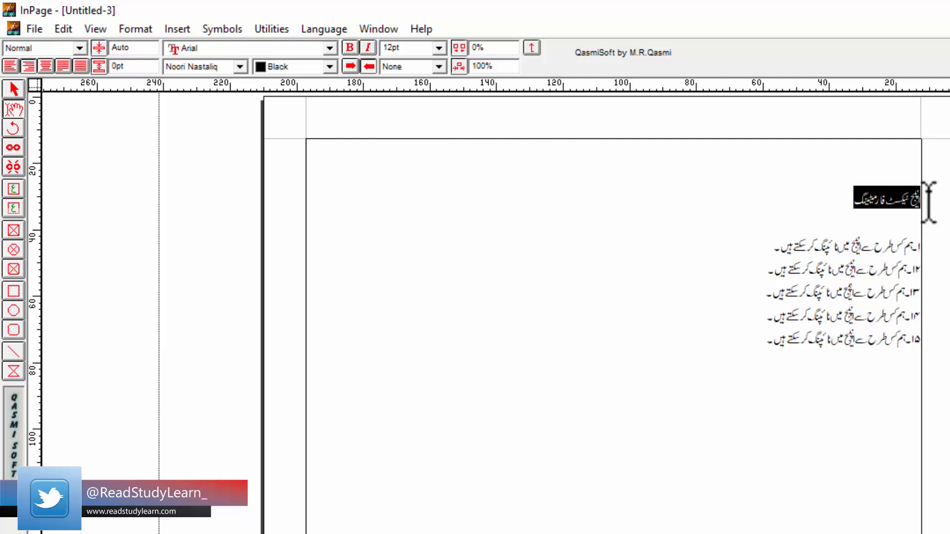
{"action": "left_click", "coordinate": [867, 202]}
{"action": "left_click_drag", "start_coordinate": [858, 206], "coordinate": [935, 207]}
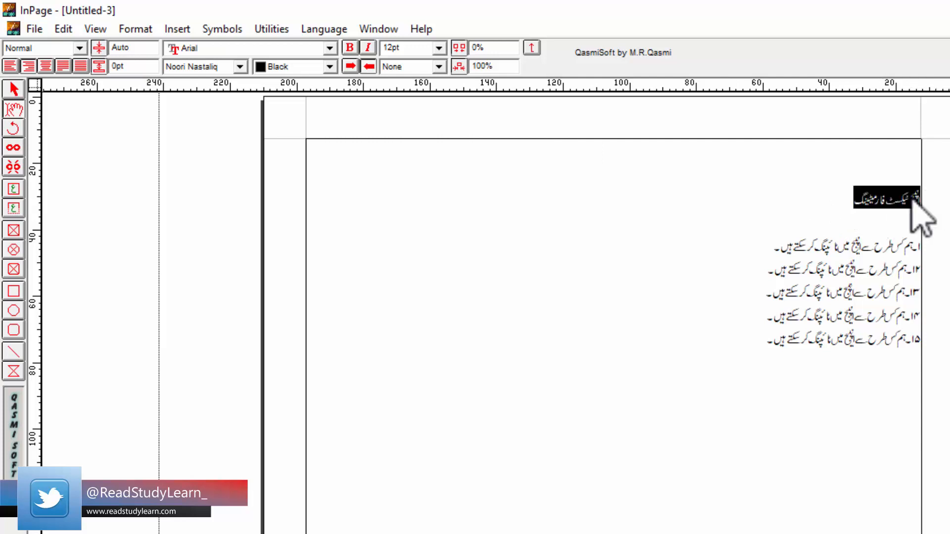
{"action": "left_click_drag", "start_coordinate": [842, 206], "coordinate": [942, 214]}
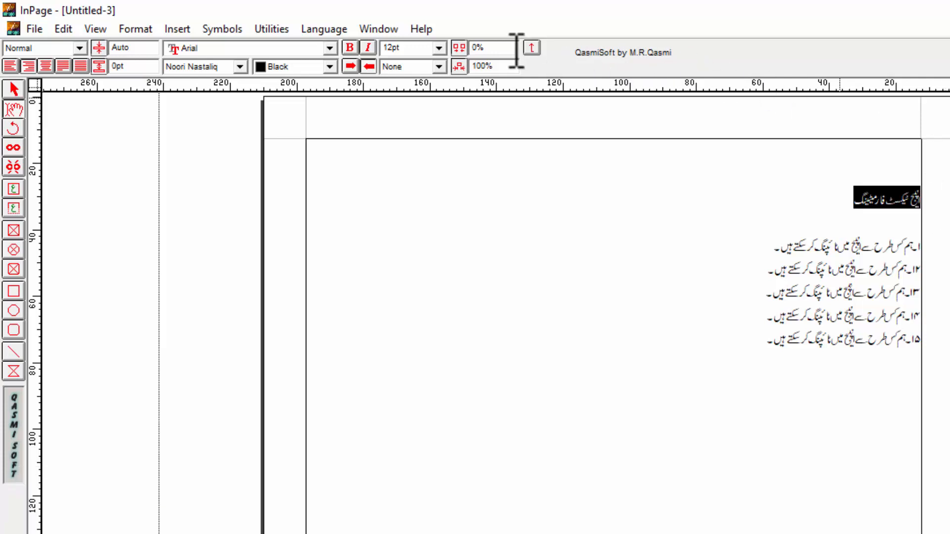
{"action": "left_click", "coordinate": [439, 48]}
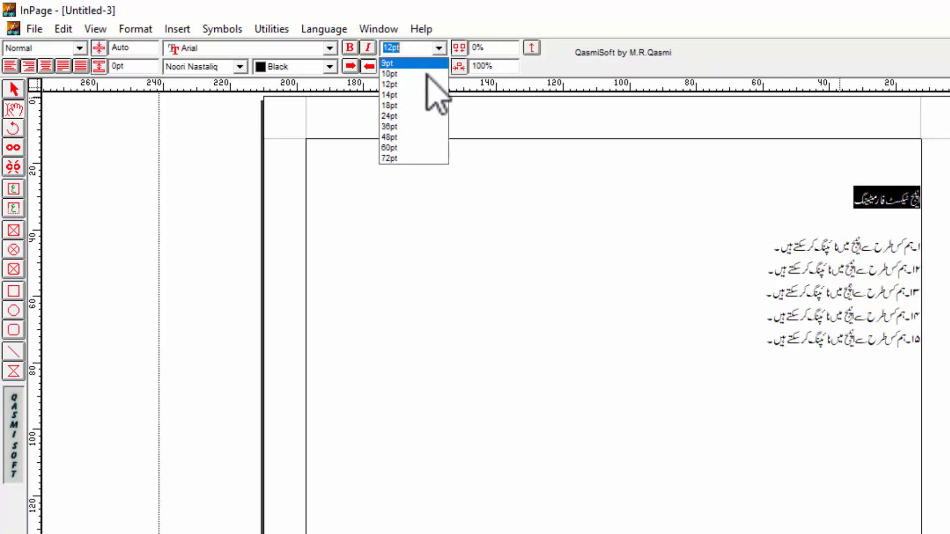
{"action": "left_click", "coordinate": [397, 126]}
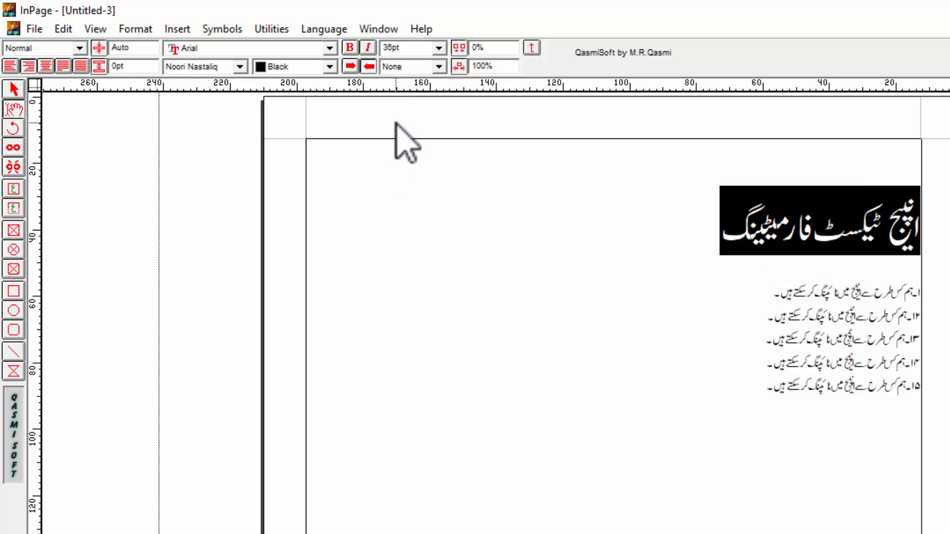
{"action": "left_click", "coordinate": [798, 225]}
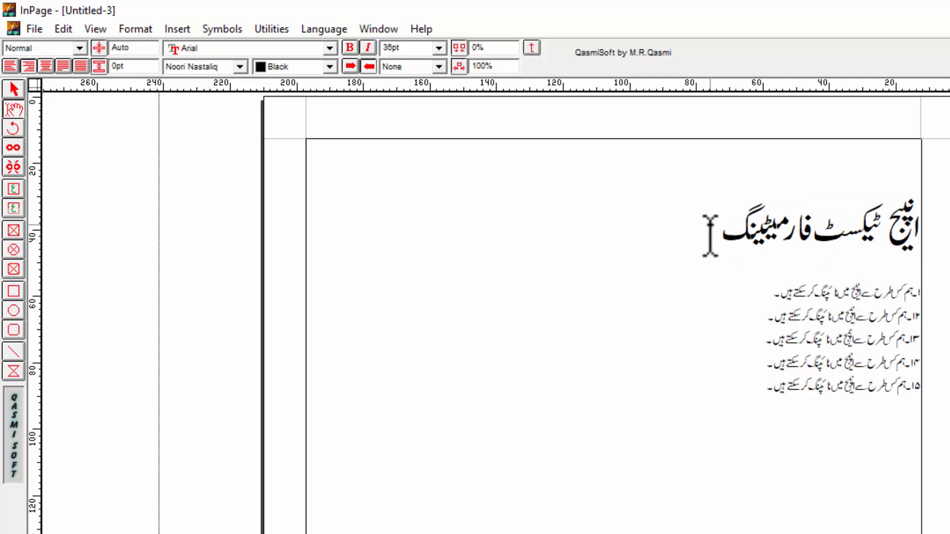
- Change the title's Urdu font to Aasaar Bold
{"action": "left_click_drag", "start_coordinate": [710, 229], "coordinate": [927, 236]}
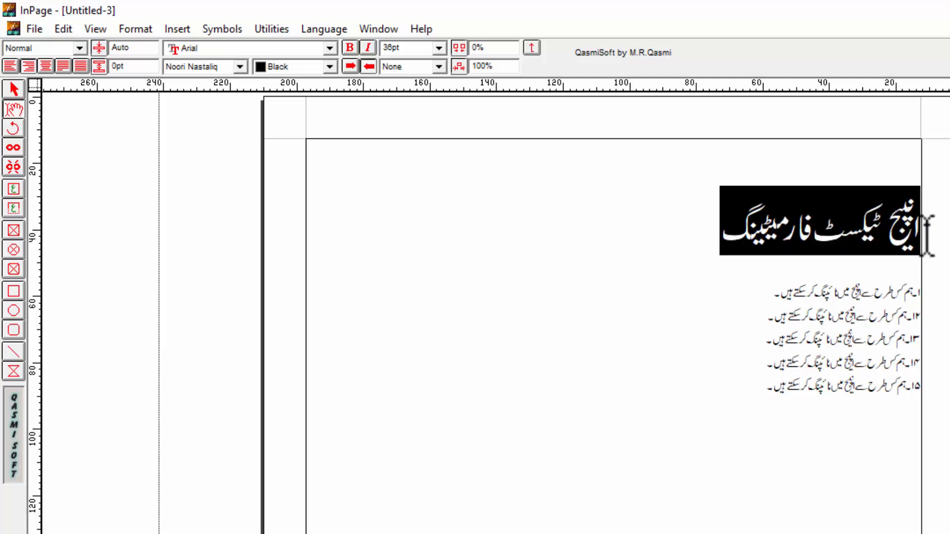
{"action": "left_click", "coordinate": [239, 67]}
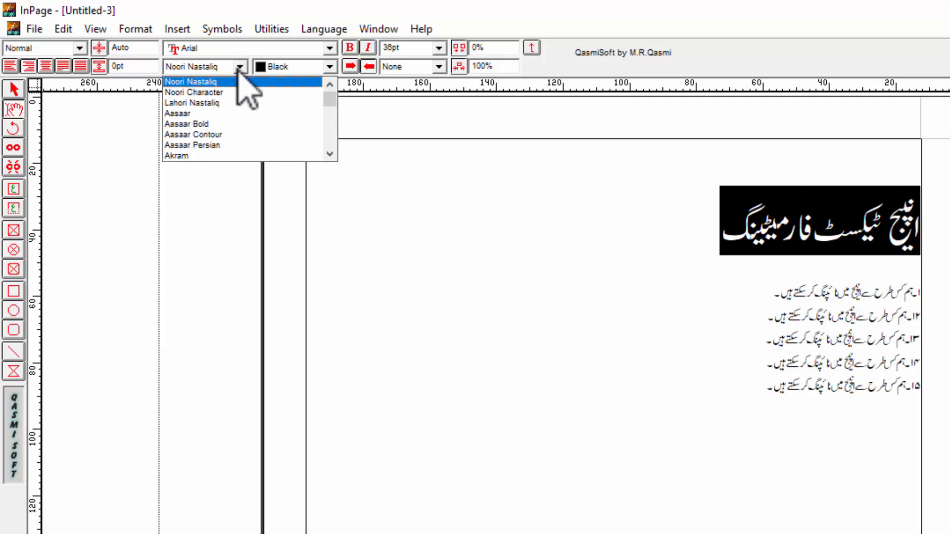
{"action": "left_click", "coordinate": [237, 69]}
{"action": "left_click", "coordinate": [329, 48]}
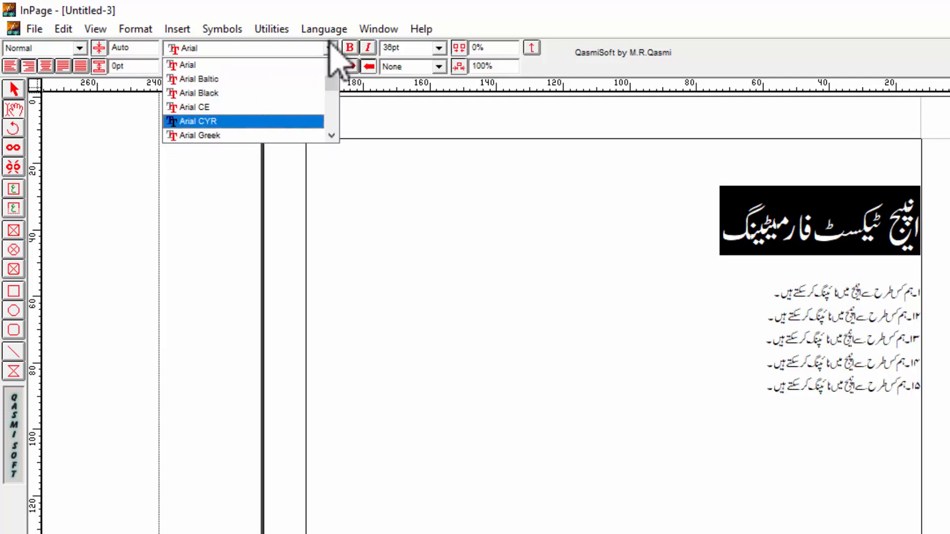
{"action": "left_click", "coordinate": [330, 48]}
{"action": "left_click", "coordinate": [240, 67]}
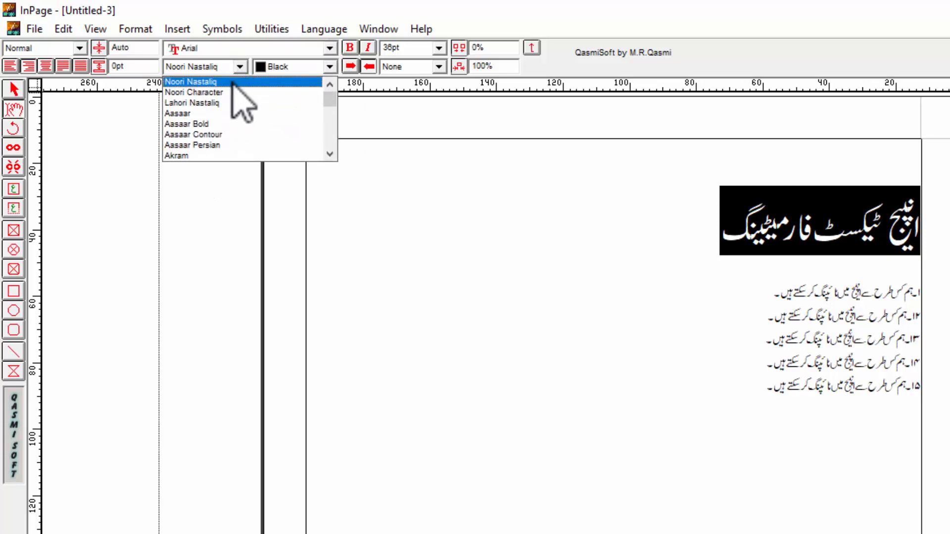
{"action": "left_click", "coordinate": [208, 123]}
{"action": "left_click", "coordinate": [627, 249]}
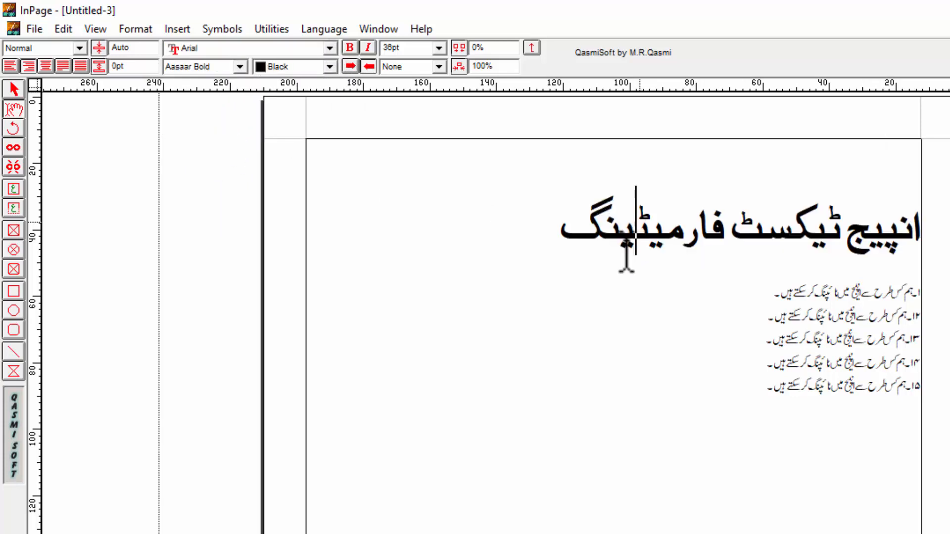
- Center-align the title line on the page
{"action": "left_click_drag", "start_coordinate": [555, 218], "coordinate": [937, 229]}
{"action": "left_click", "coordinate": [857, 237]}
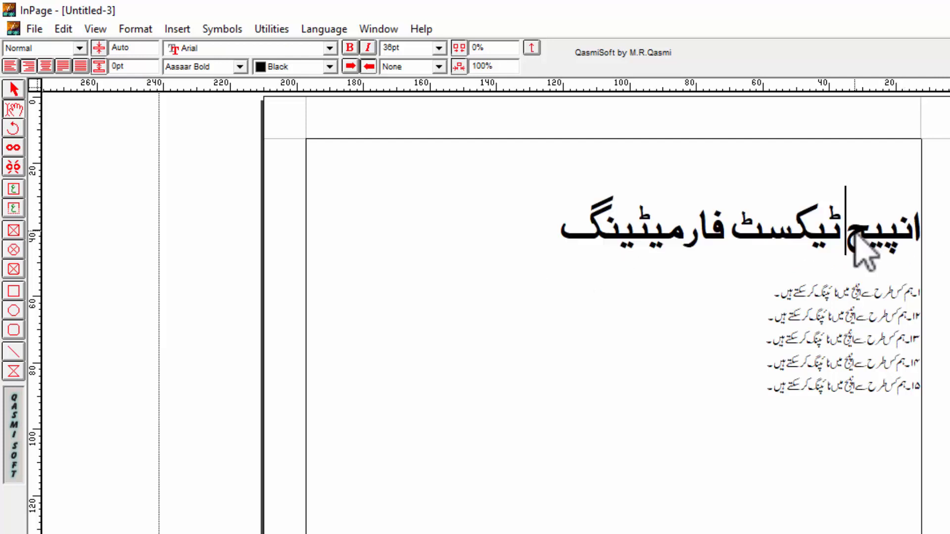
{"action": "left_click_drag", "start_coordinate": [560, 229], "coordinate": [921, 228]}
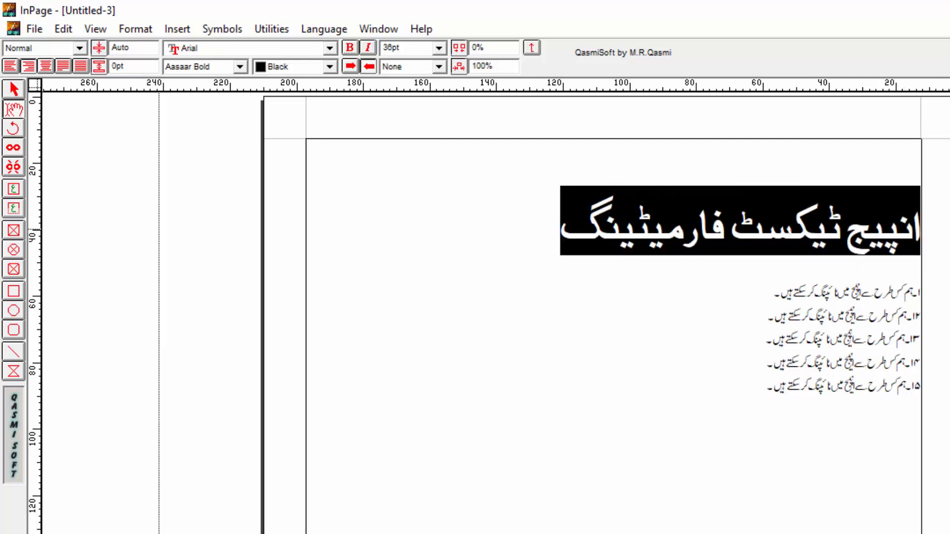
{"action": "left_click", "coordinate": [46, 65]}
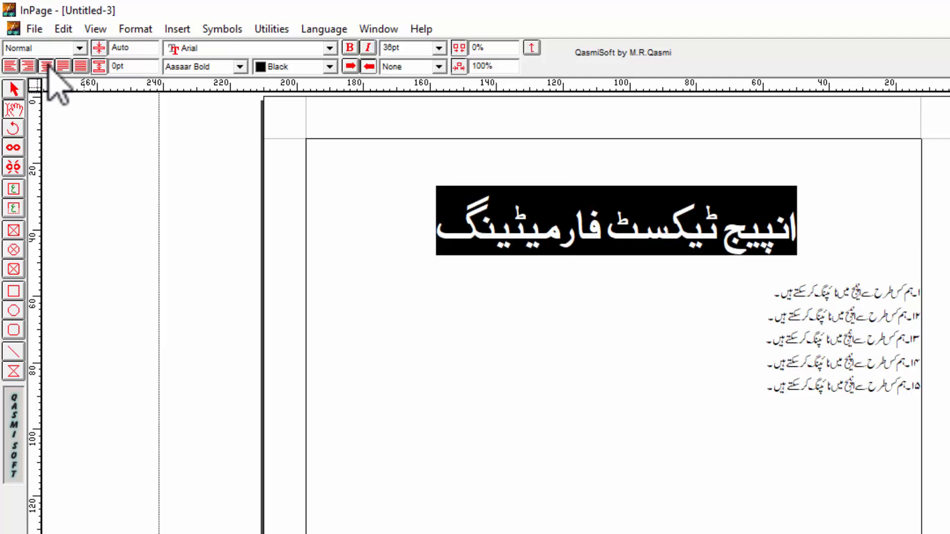
{"action": "left_click", "coordinate": [607, 227]}
{"action": "left_click_drag", "start_coordinate": [452, 233], "coordinate": [852, 233]}
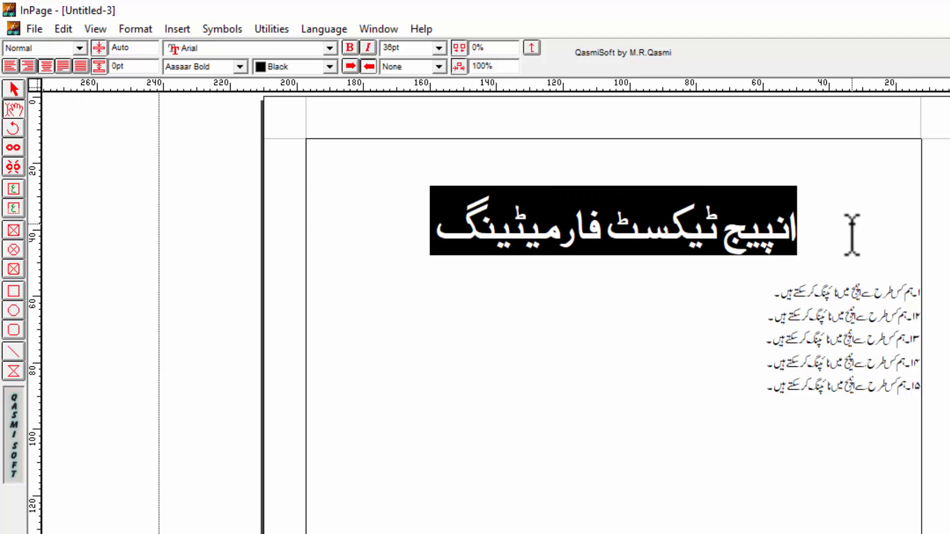
- Delete the blank line between the title and the numbered lines, and center the title again
{"action": "left_click", "coordinate": [893, 280]}
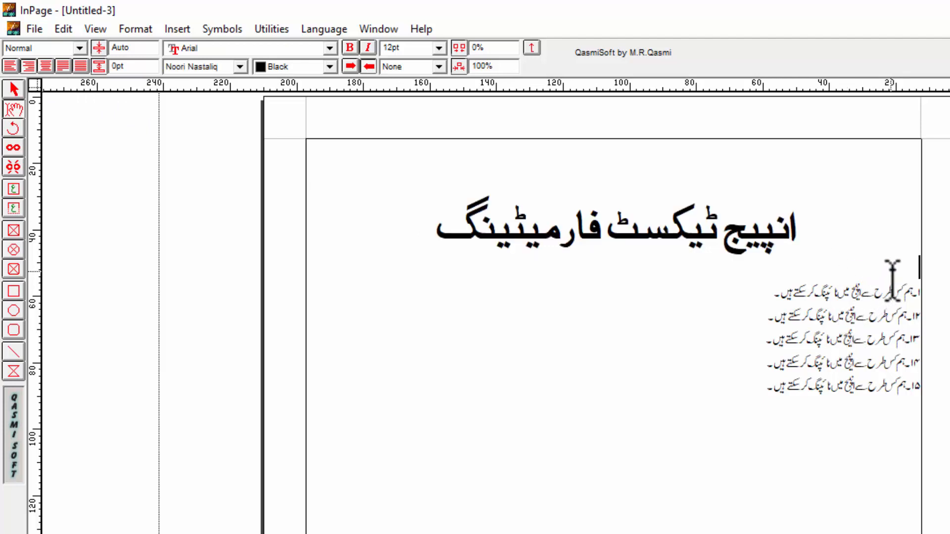
{"action": "key", "text": "BackSpace"}
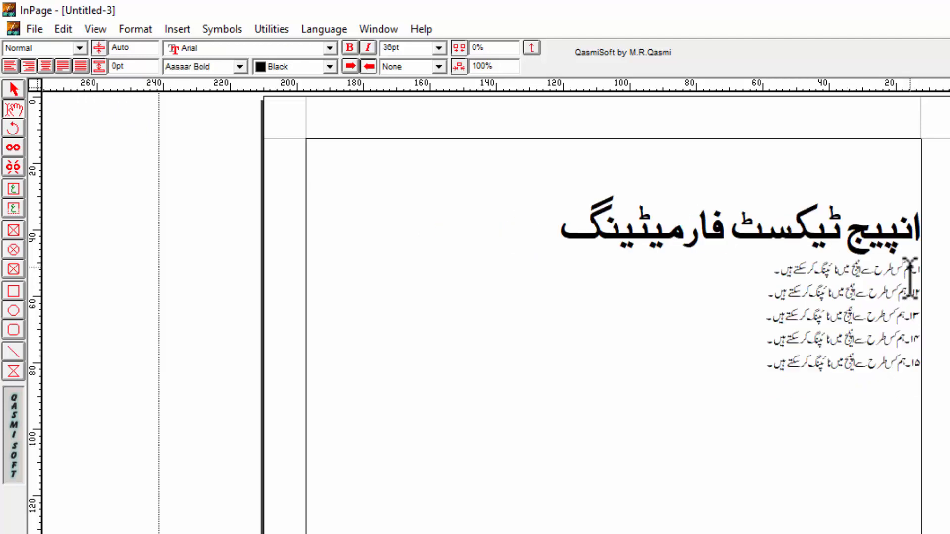
{"action": "left_click", "coordinate": [708, 222]}
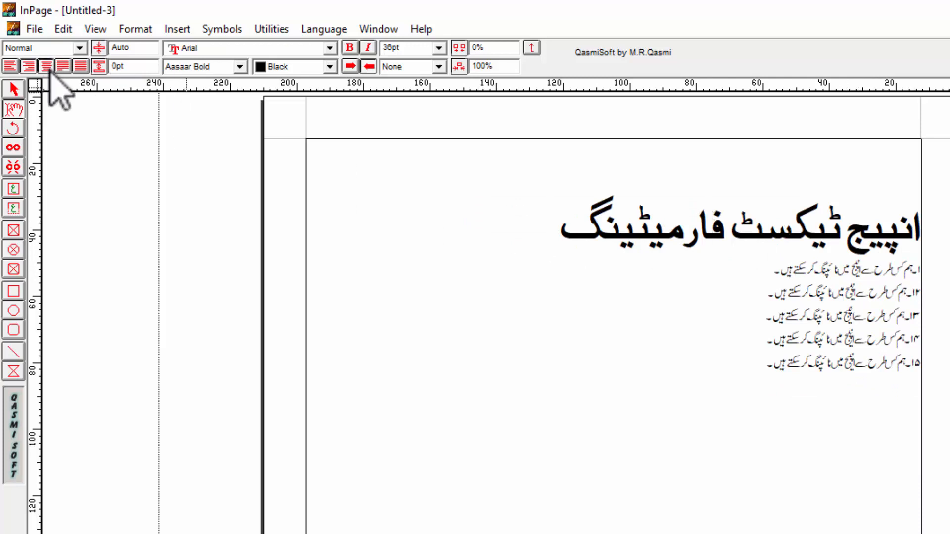
{"action": "left_click", "coordinate": [46, 66]}
{"action": "left_click_drag", "start_coordinate": [795, 242], "coordinate": [865, 341]}
{"action": "left_click", "coordinate": [788, 266]}
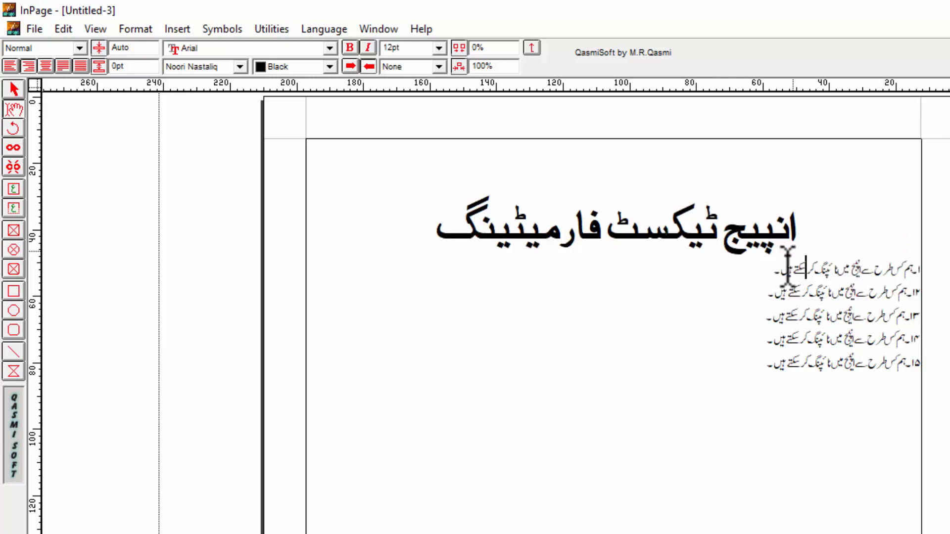
{"action": "left_click_drag", "start_coordinate": [771, 273], "coordinate": [941, 274]}
{"action": "left_click", "coordinate": [874, 294]}
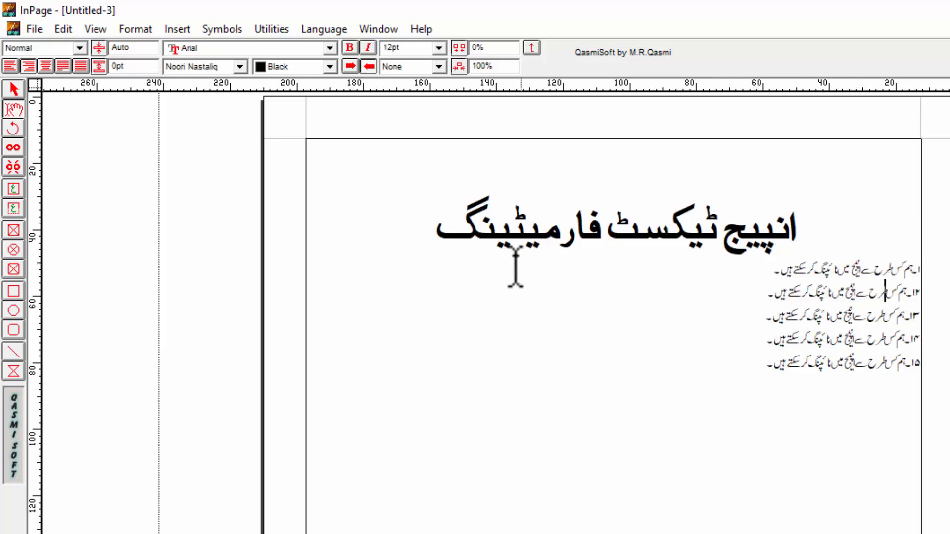
{"action": "left_click", "coordinate": [393, 225]}
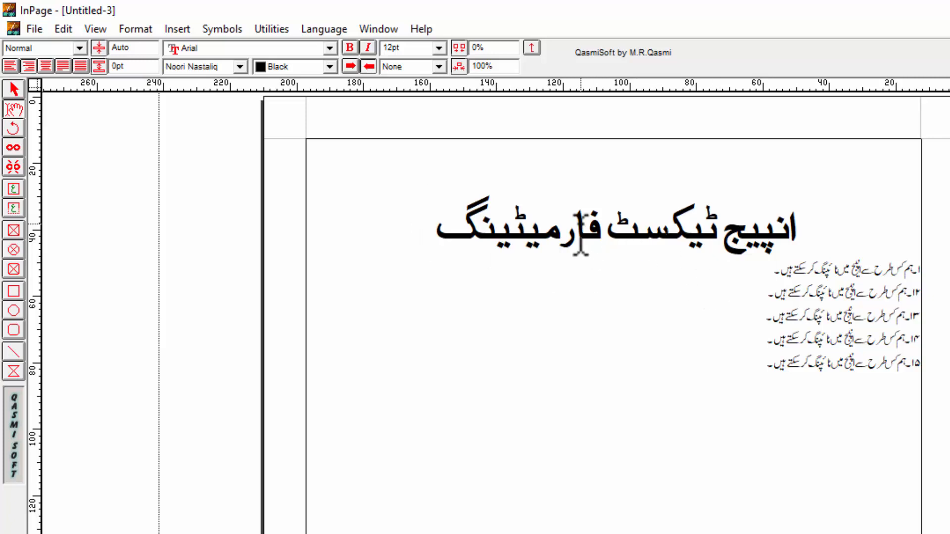
- Set the paragraph spacing of the title line to 20pt
{"action": "triple_click", "coordinate": [582, 245]}
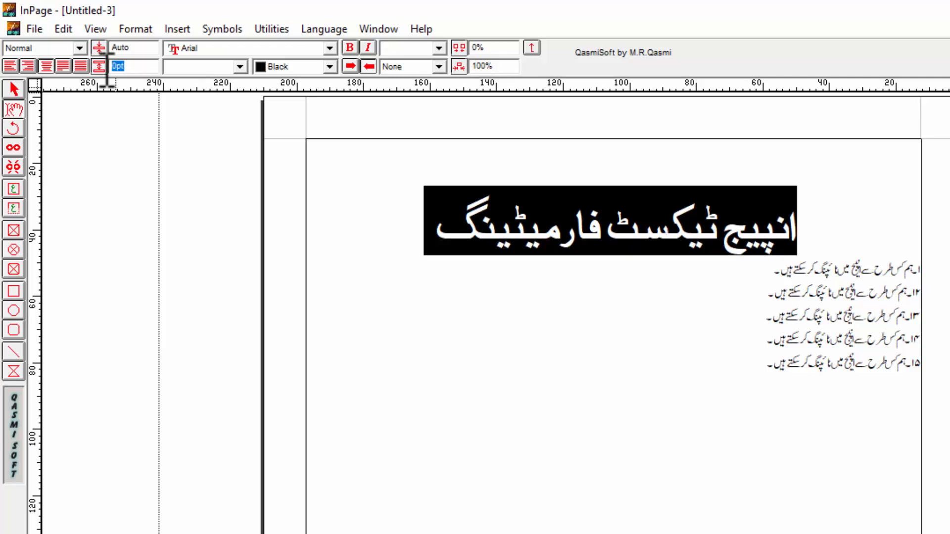
{"action": "double_click", "coordinate": [114, 48]}
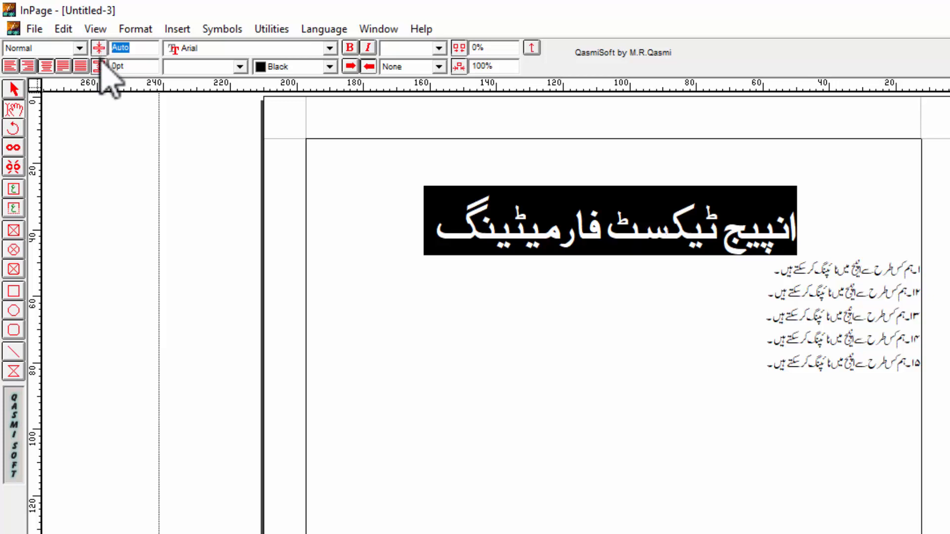
{"action": "left_click", "coordinate": [129, 48]}
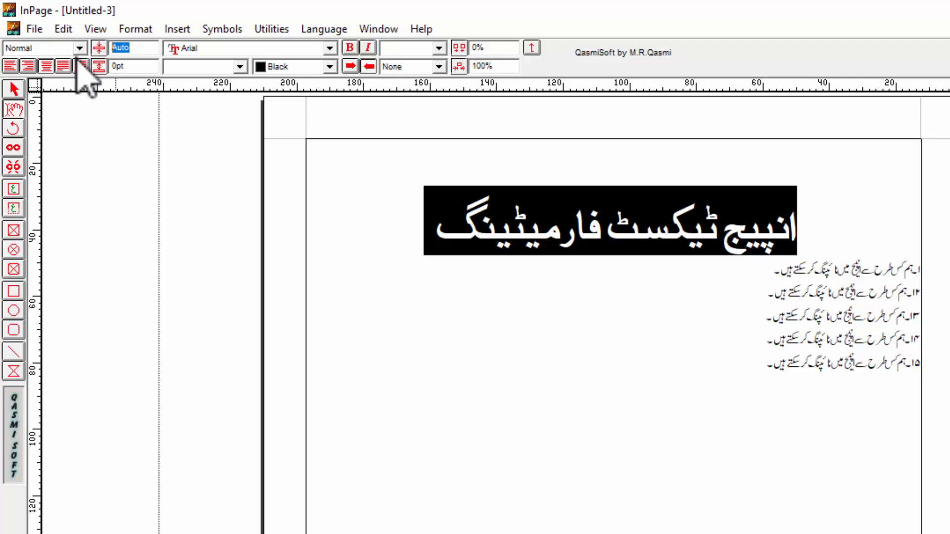
{"action": "left_click", "coordinate": [128, 68]}
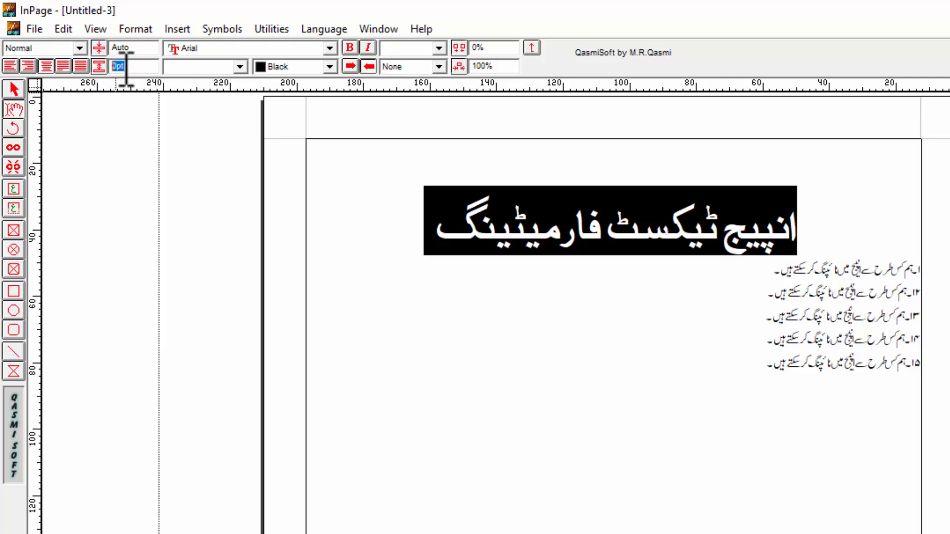
{"action": "left_click", "coordinate": [127, 68]}
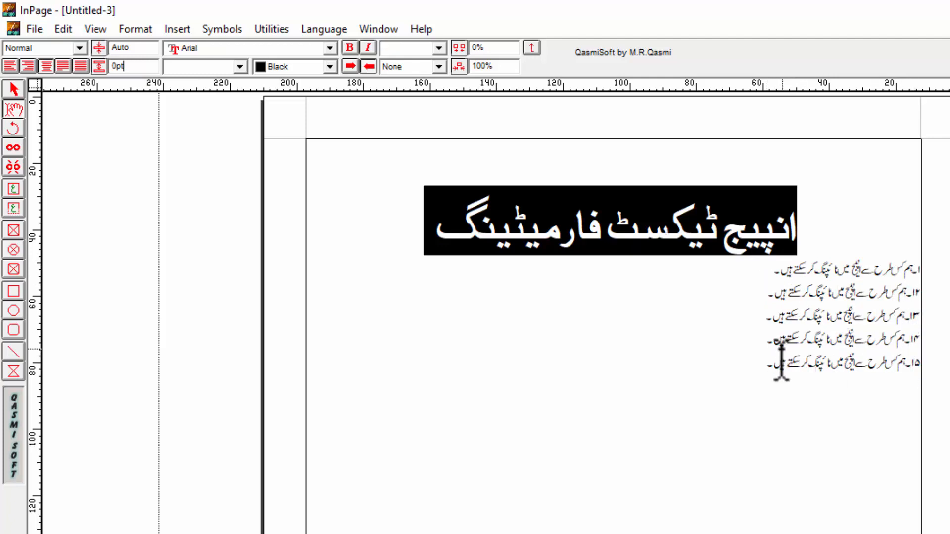
{"action": "double_click", "coordinate": [119, 66]}
{"action": "type", "text": "20"}
{"action": "key", "text": "Return"}
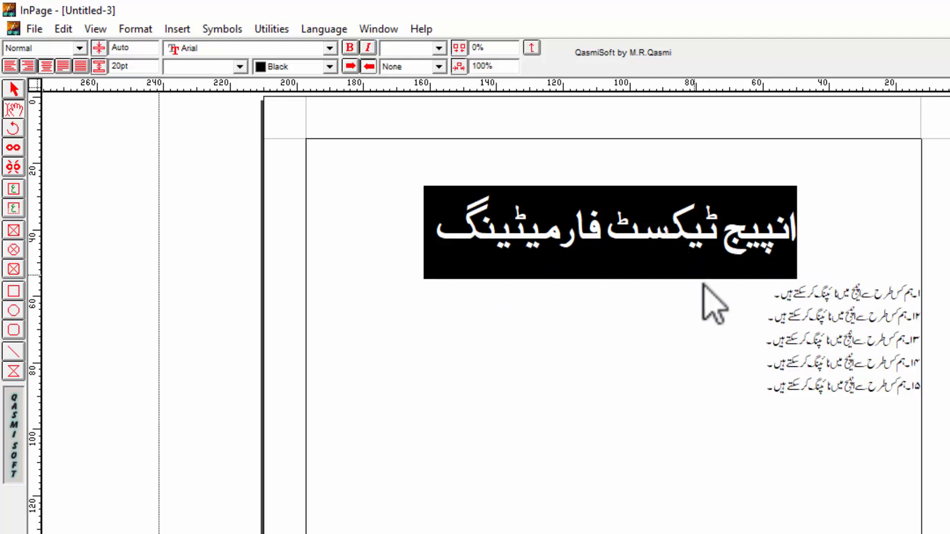
{"action": "left_click", "coordinate": [823, 339]}
- Stretch the title's characters horizontally to a scaling of 150%
{"action": "triple_click", "coordinate": [644, 255]}
{"action": "double_click", "coordinate": [477, 48]}
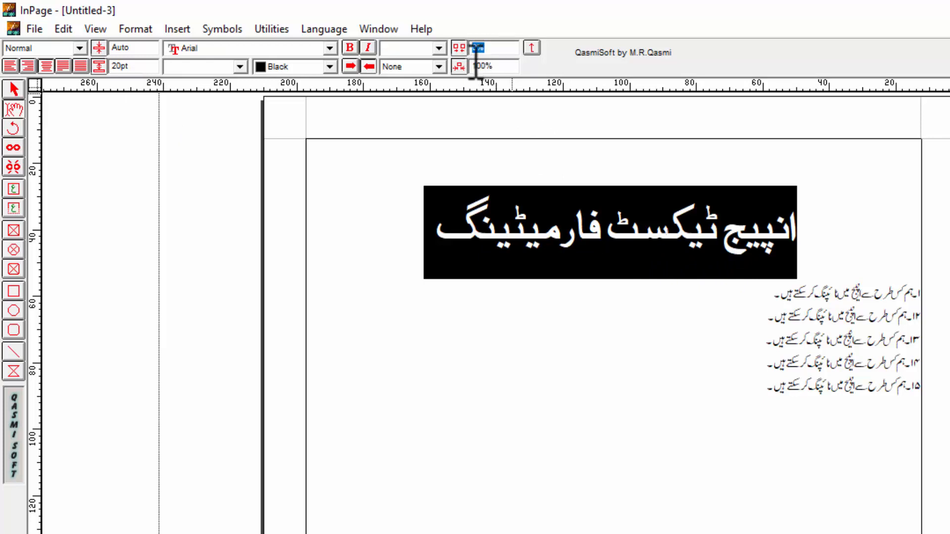
{"action": "left_click_drag", "start_coordinate": [504, 66], "coordinate": [460, 69]}
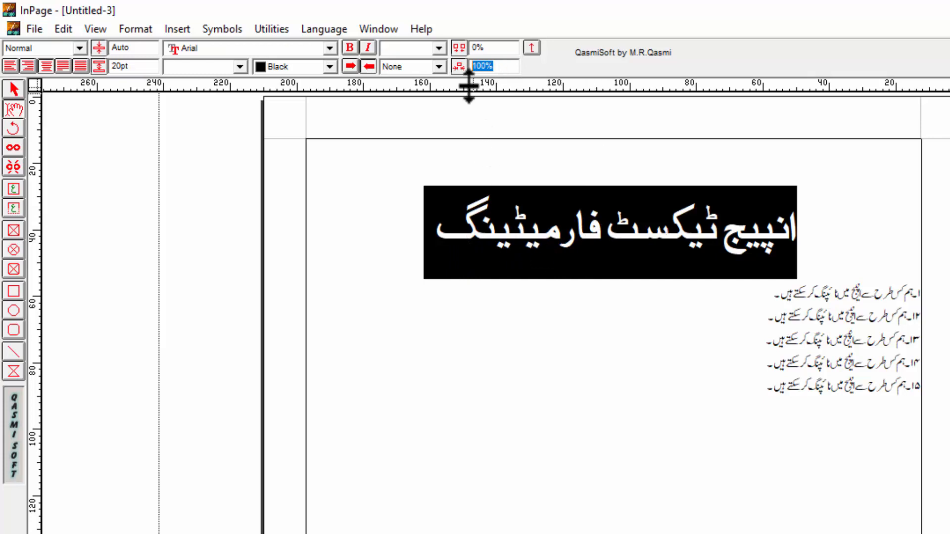
{"action": "left_click", "coordinate": [476, 66]}
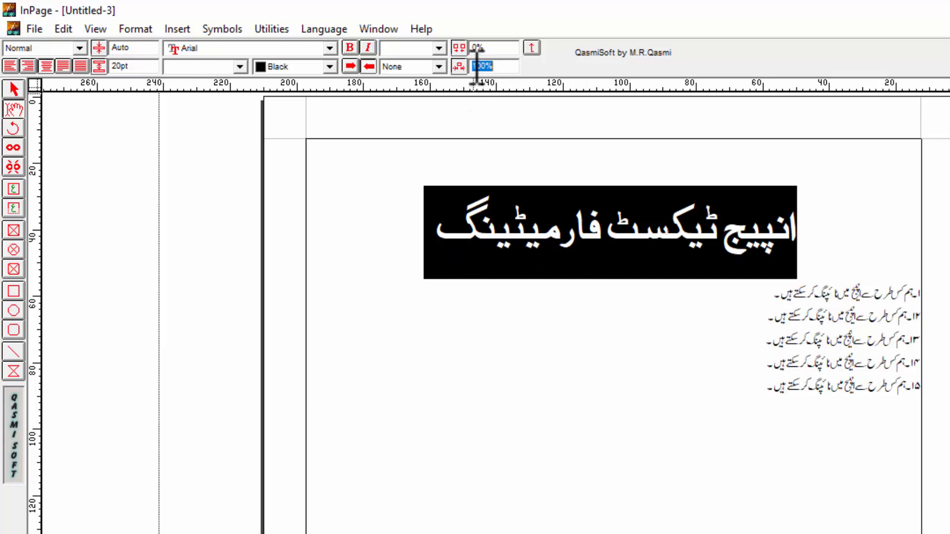
{"action": "key", "text": "Return"}
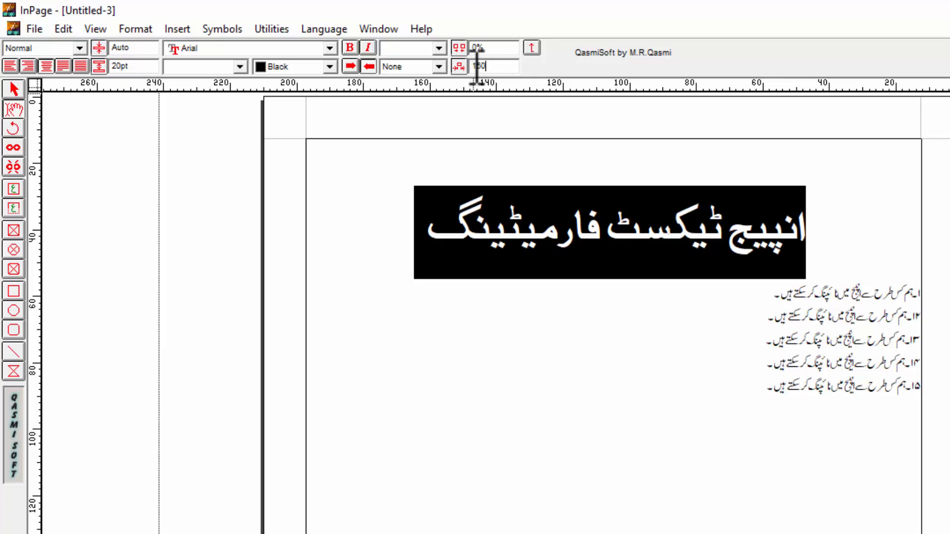
{"action": "key", "text": "Return"}
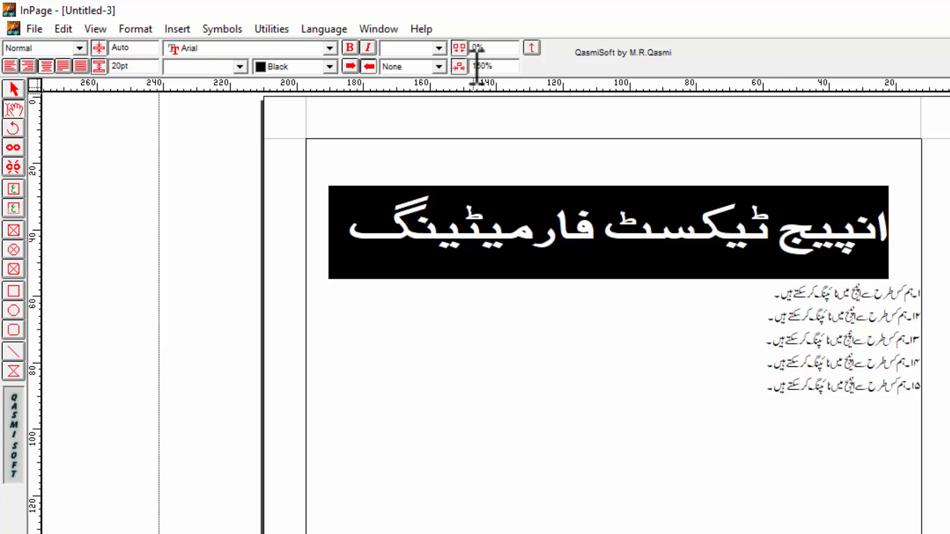
- Set the title's horizontal character scaling back to 100%
{"action": "left_click_drag", "start_coordinate": [501, 64], "coordinate": [431, 74]}
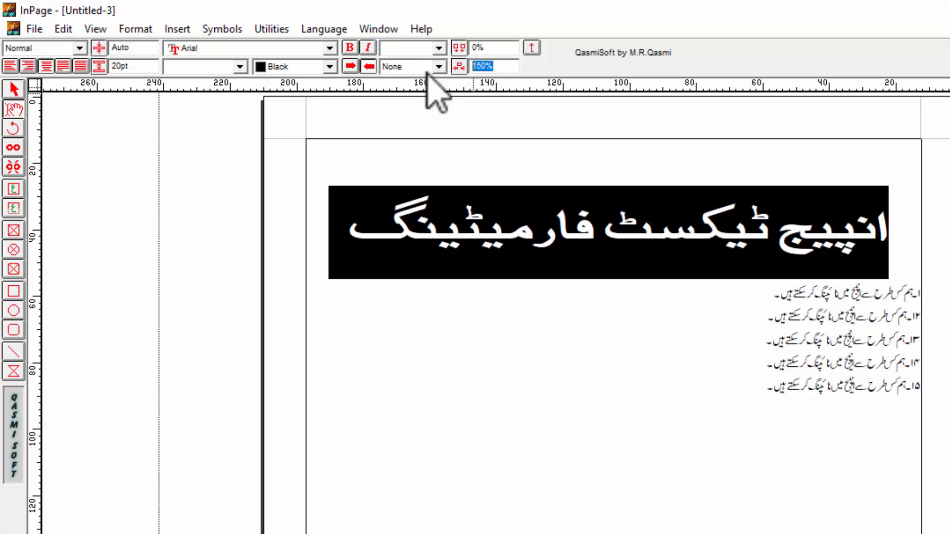
{"action": "type", "text": "100"}
{"action": "key", "text": "Return"}
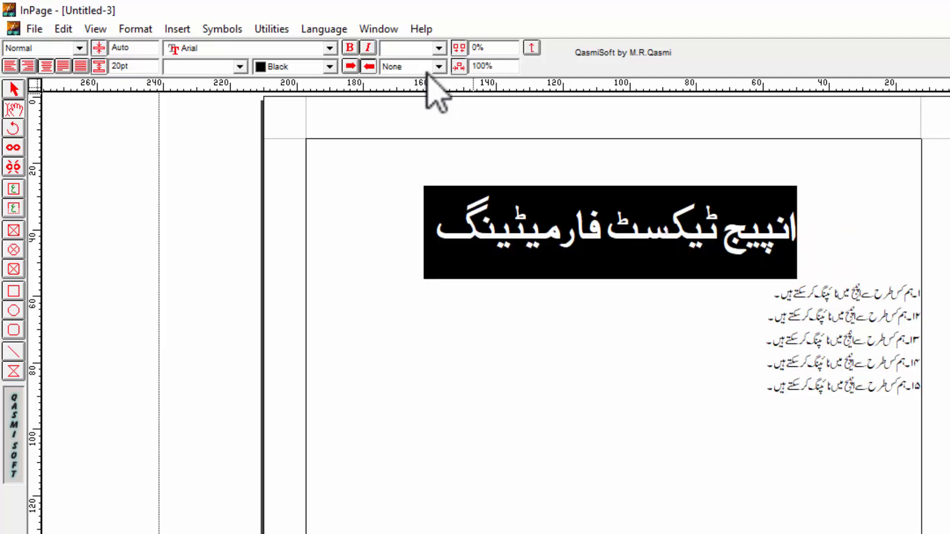
{"action": "left_click", "coordinate": [610, 248]}
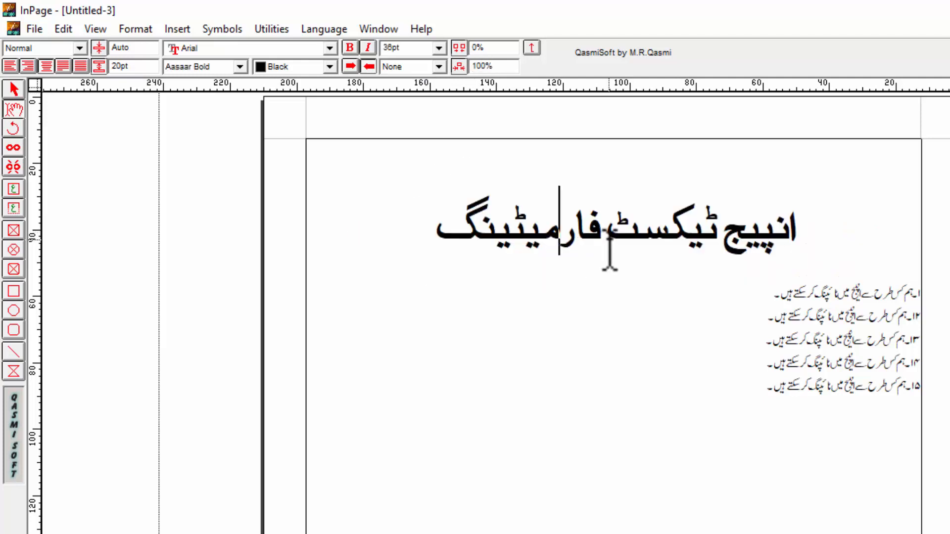
- Set the letter spacing of the title to 50%
{"action": "left_click_drag", "start_coordinate": [425, 221], "coordinate": [799, 228]}
{"action": "left_click", "coordinate": [501, 48]}
{"action": "type", "text": "5"}
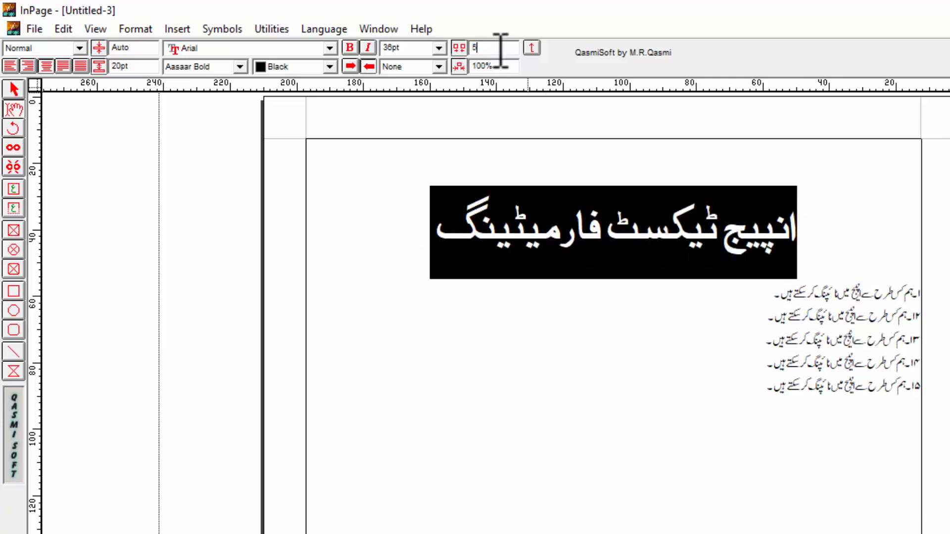
{"action": "type", "text": "0"}
{"action": "key", "text": "Return"}
{"action": "left_click", "coordinate": [623, 315]}
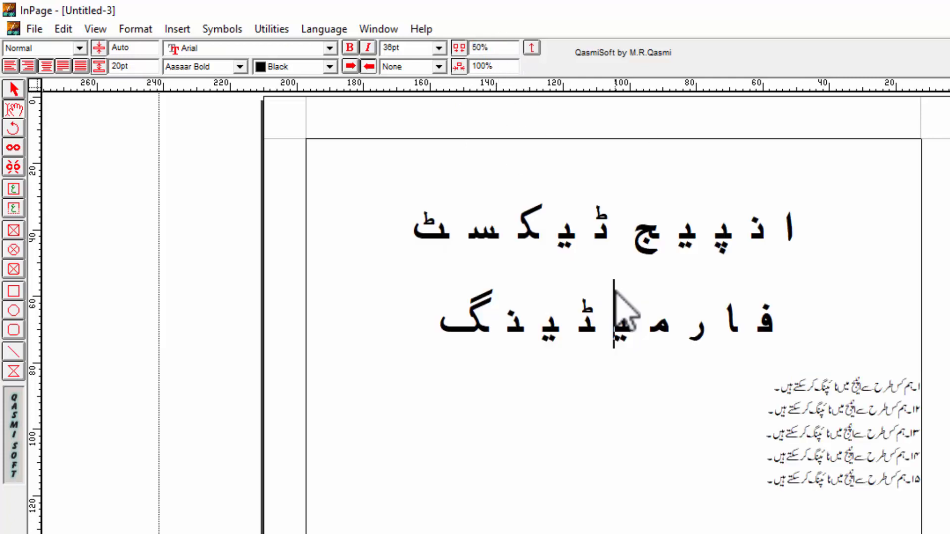
- Undo the title's letter spacing change
{"action": "left_click", "coordinate": [460, 237]}
{"action": "left_click_drag", "start_coordinate": [454, 239], "coordinate": [434, 241]}
{"action": "left_click", "coordinate": [452, 246]}
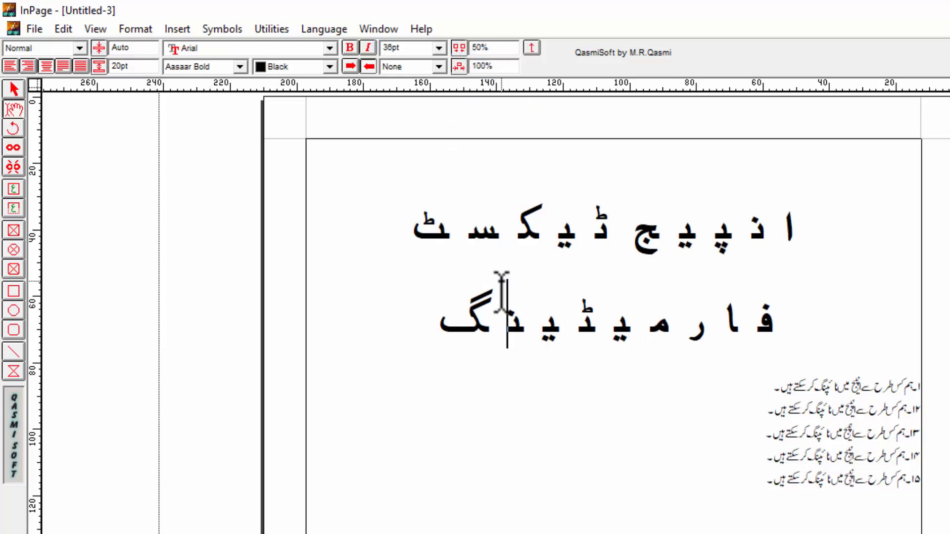
{"action": "key", "text": "ctrl+z"}
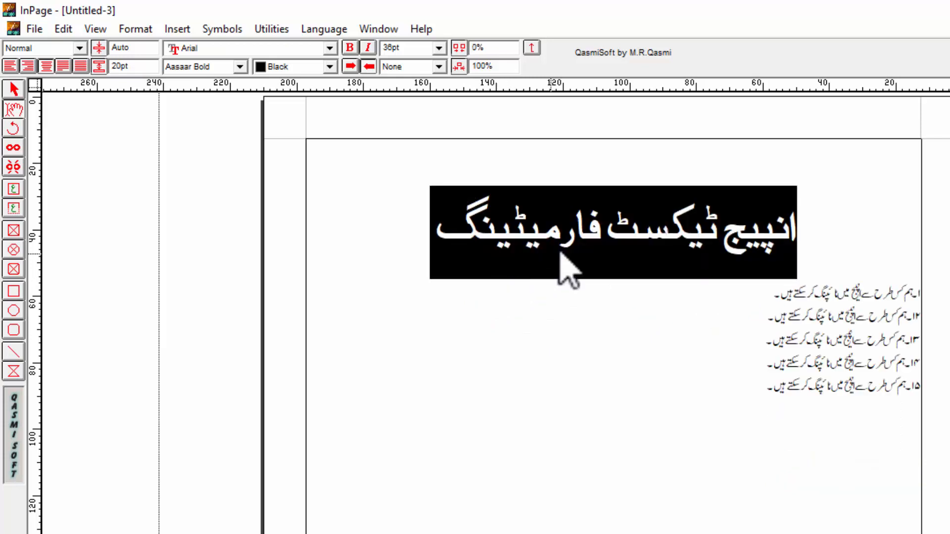
- Apply the Single underline style to the whole title
{"action": "left_click", "coordinate": [561, 248]}
{"action": "left_click_drag", "start_coordinate": [436, 223], "coordinate": [806, 201]}
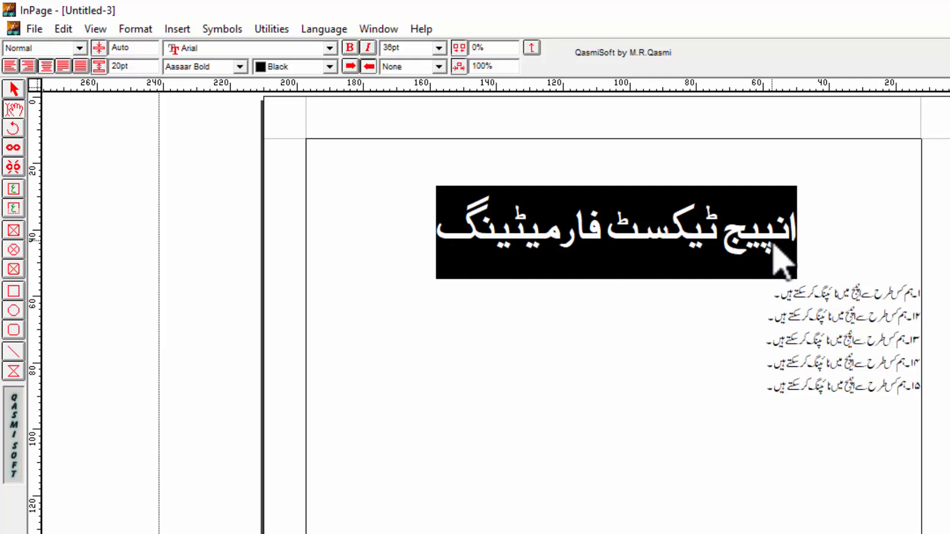
{"action": "left_click_drag", "start_coordinate": [515, 65], "coordinate": [473, 64]}
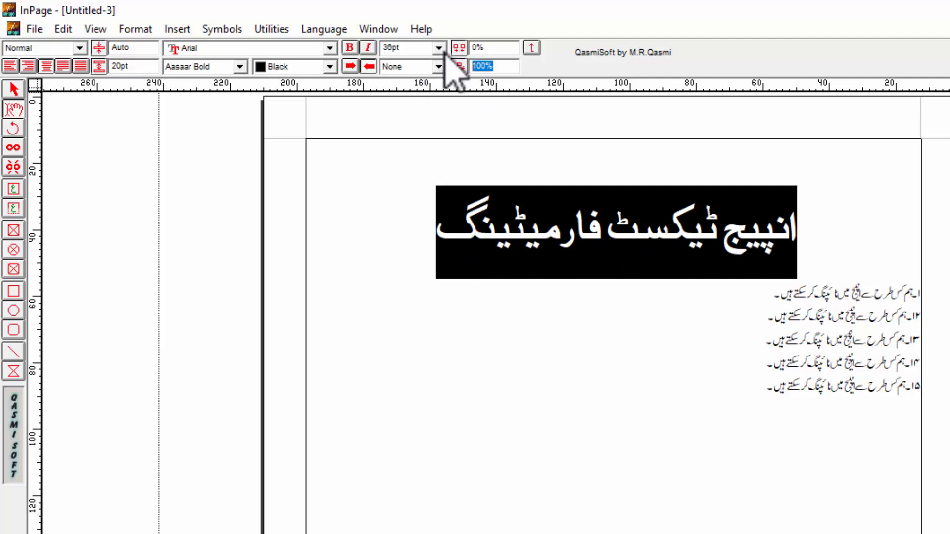
{"action": "left_click", "coordinate": [440, 67]}
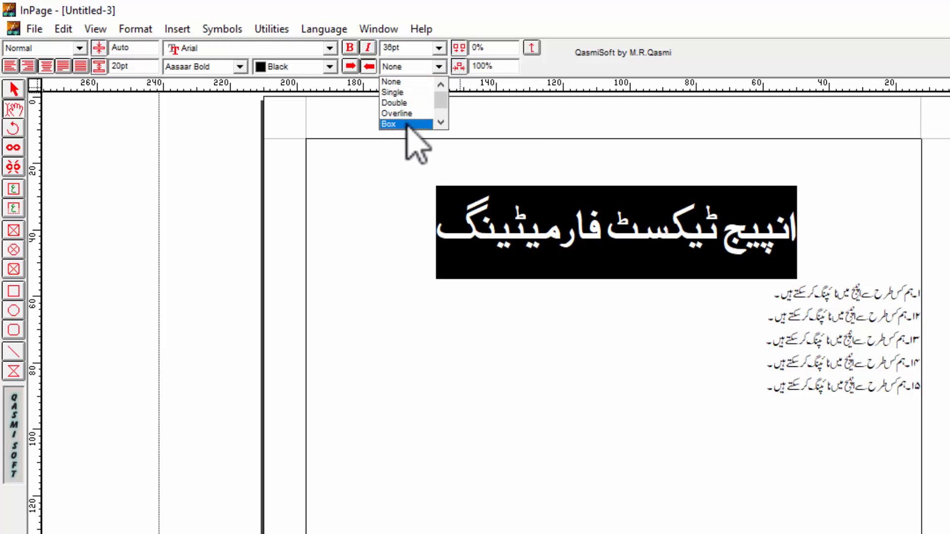
{"action": "left_click", "coordinate": [439, 121]}
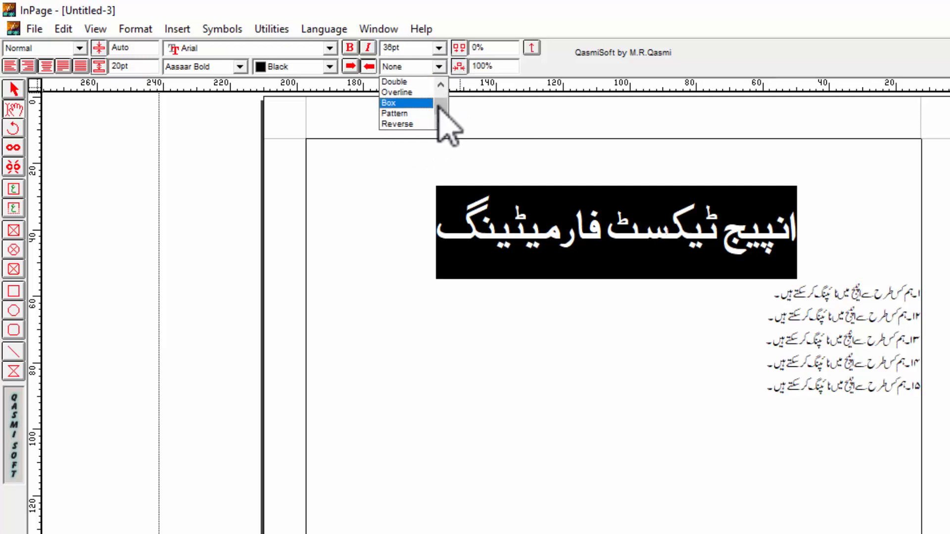
{"action": "left_click_drag", "start_coordinate": [439, 104], "coordinate": [427, 69]}
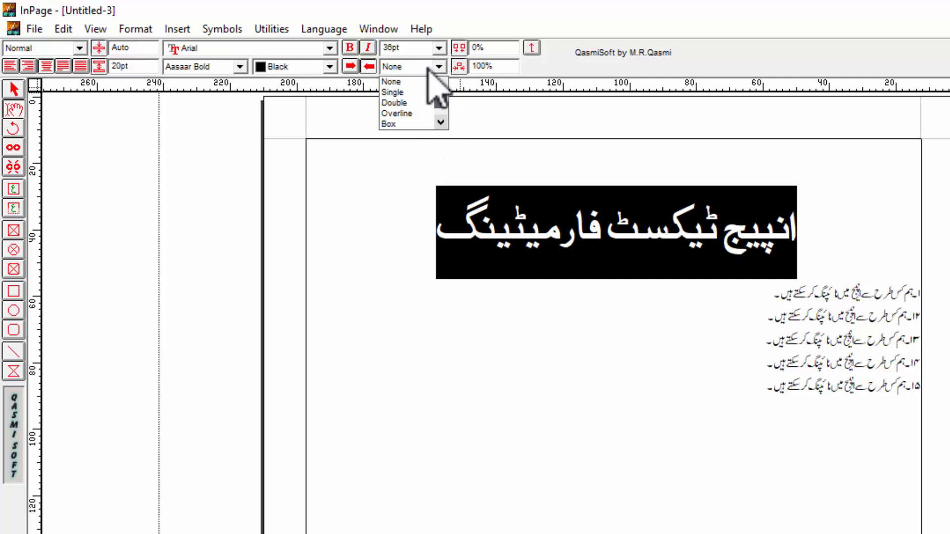
{"action": "left_click", "coordinate": [396, 93]}
{"action": "left_click", "coordinate": [556, 237]}
- Change the colour of the title text to Red
{"action": "left_click_drag", "start_coordinate": [797, 222], "coordinate": [431, 235]}
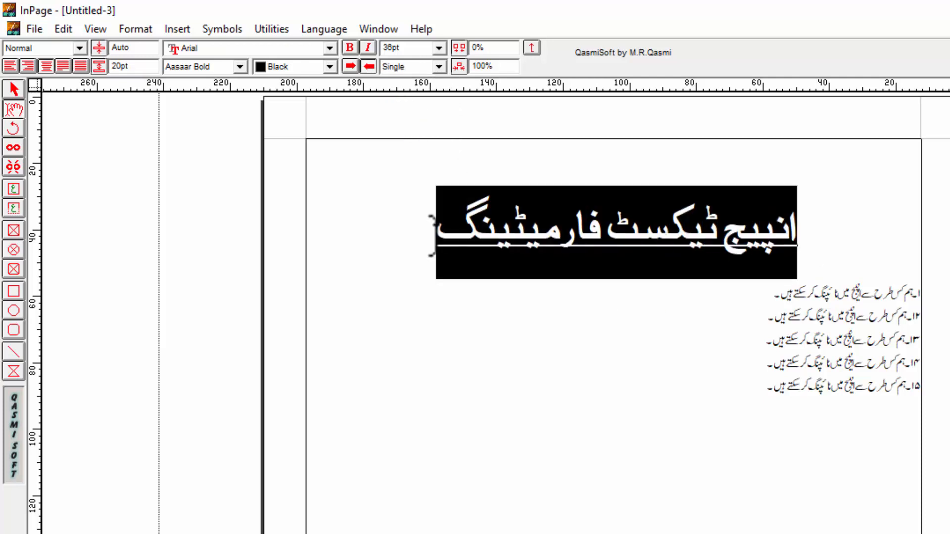
{"action": "left_click", "coordinate": [297, 66]}
{"action": "left_click", "coordinate": [271, 111]}
{"action": "left_click", "coordinate": [593, 233]}
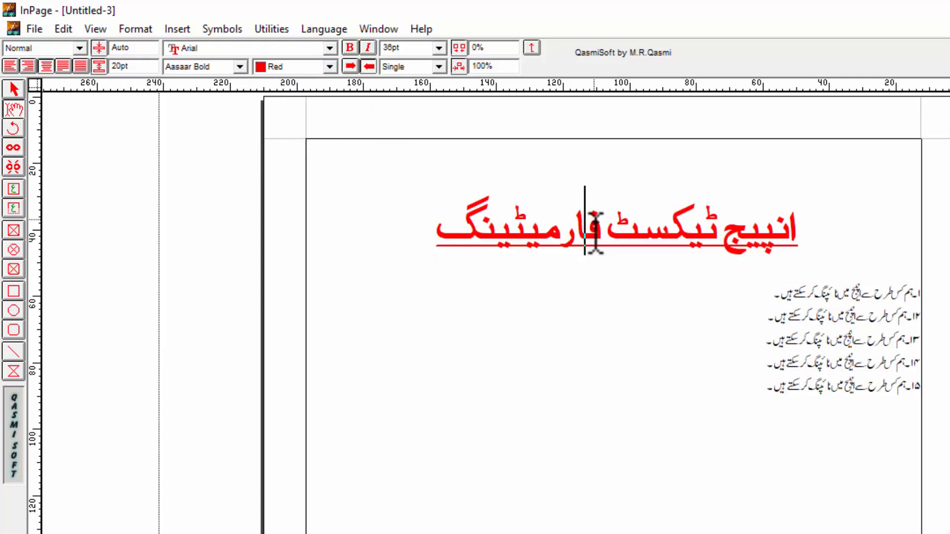
- Set the font size of all the numbered lines below the title to 24pt
{"action": "left_click_drag", "start_coordinate": [937, 387], "coordinate": [939, 295]}
{"action": "left_click", "coordinate": [439, 48]}
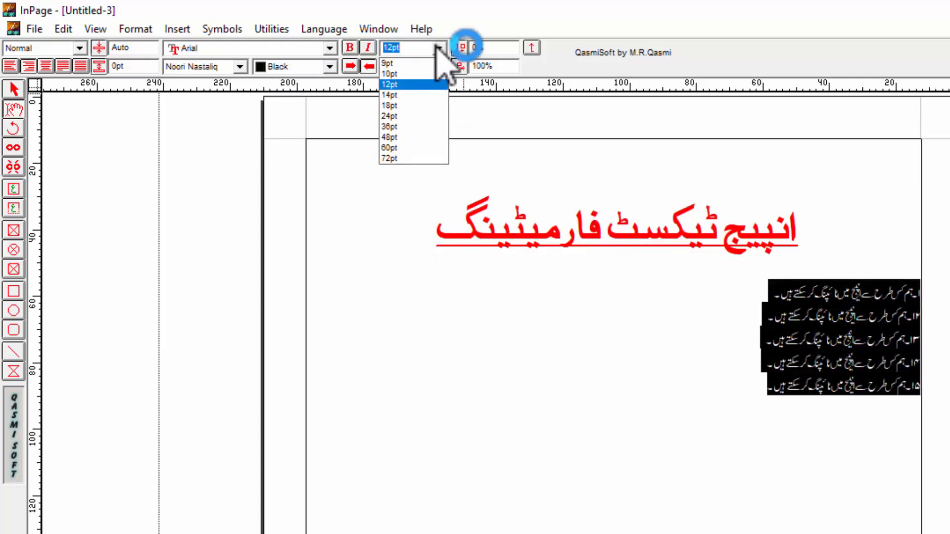
{"action": "left_click", "coordinate": [409, 110]}
{"action": "left_click", "coordinate": [798, 403]}
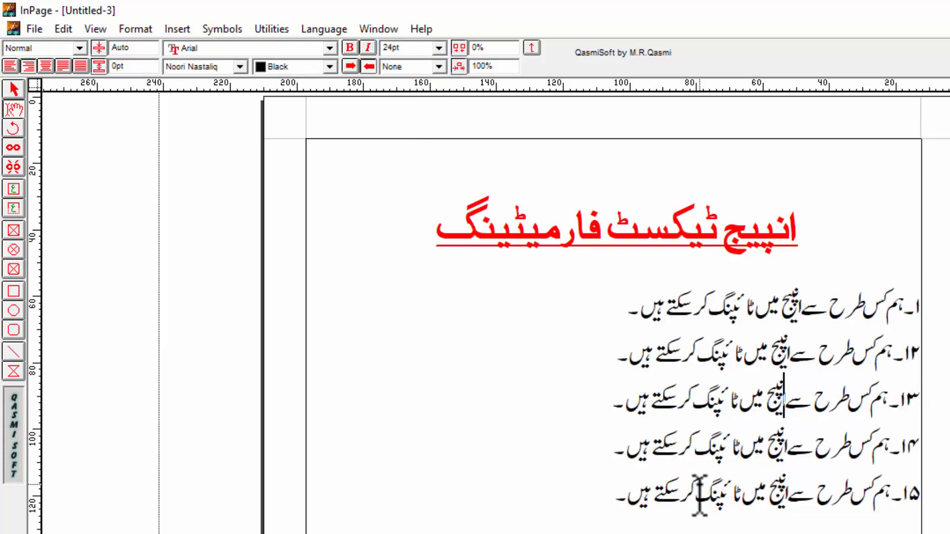
{"action": "left_click_drag", "start_coordinate": [591, 509], "coordinate": [920, 313]}
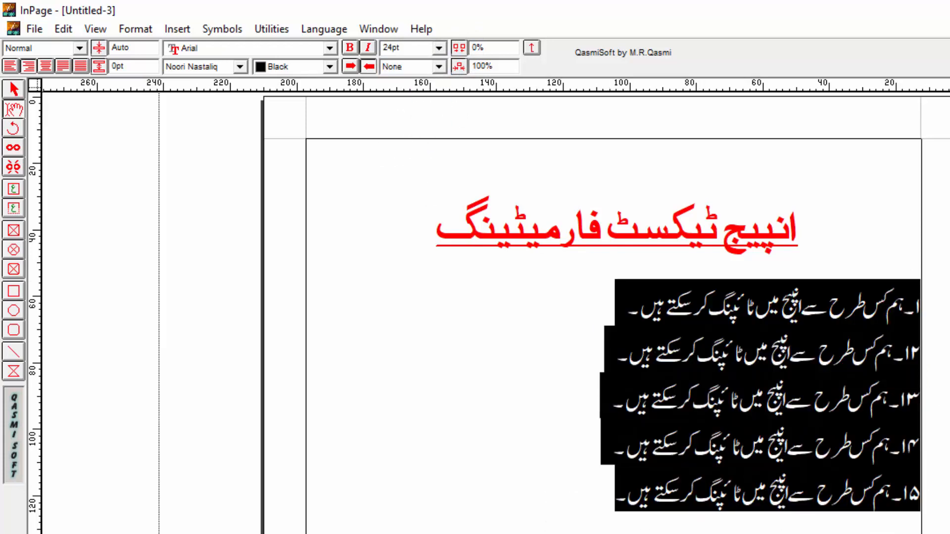
{"action": "left_click", "coordinate": [912, 349]}
{"action": "left_click_drag", "start_coordinate": [437, 244], "coordinate": [914, 526]}
{"action": "left_click", "coordinate": [696, 509]}
{"action": "left_click_drag", "start_coordinate": [609, 502], "coordinate": [811, 222]}
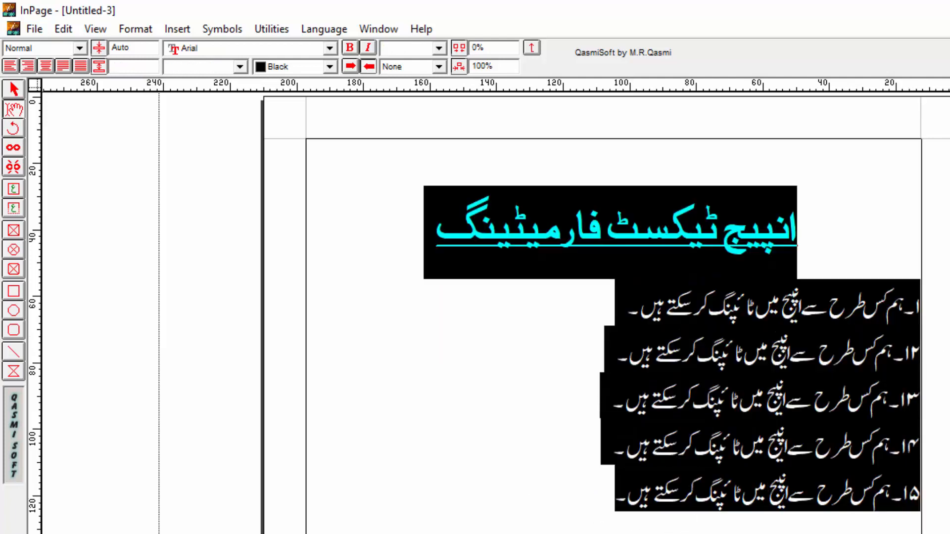
{"action": "left_click", "coordinate": [852, 318]}
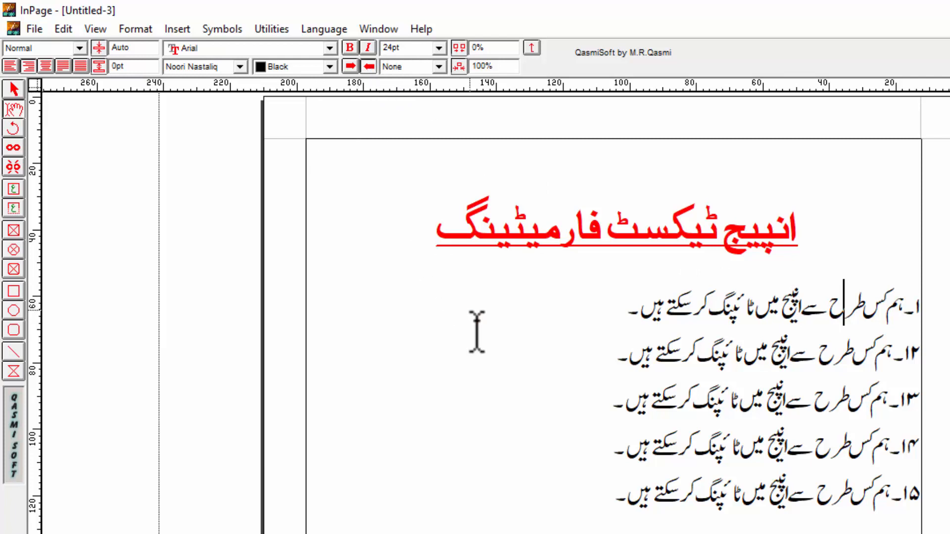
- Try changing the text direction at the end of the numbered lines, and undo the change
{"action": "left_click", "coordinate": [593, 508]}
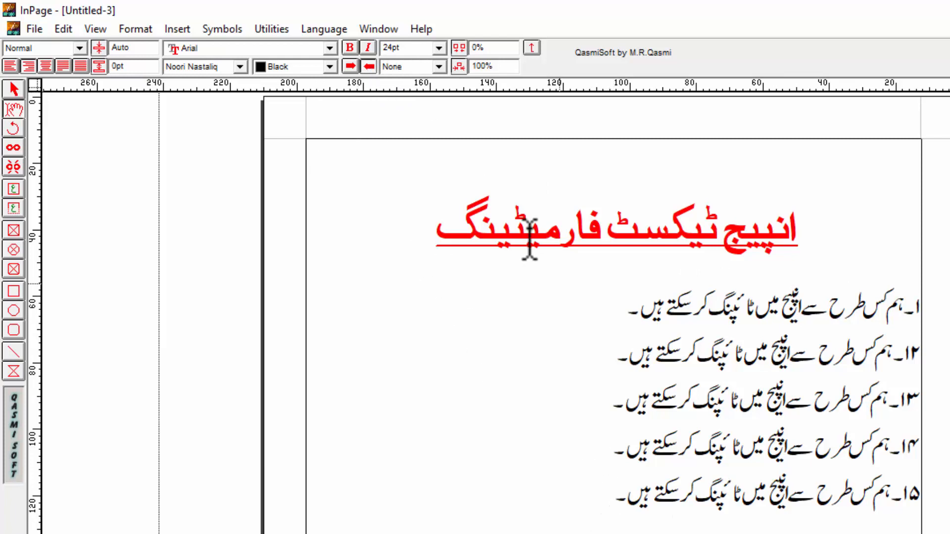
{"action": "left_click", "coordinate": [351, 68]}
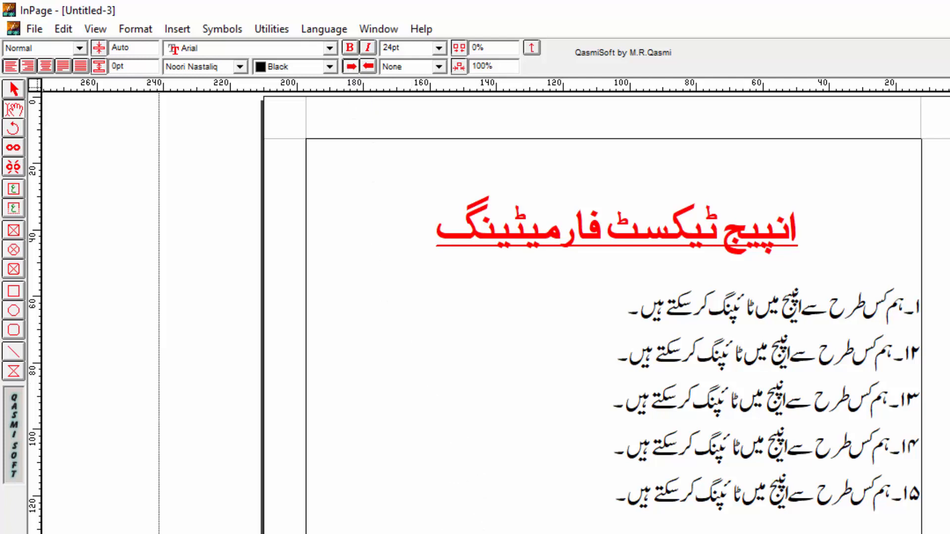
{"action": "key", "text": "ctrl+z"}
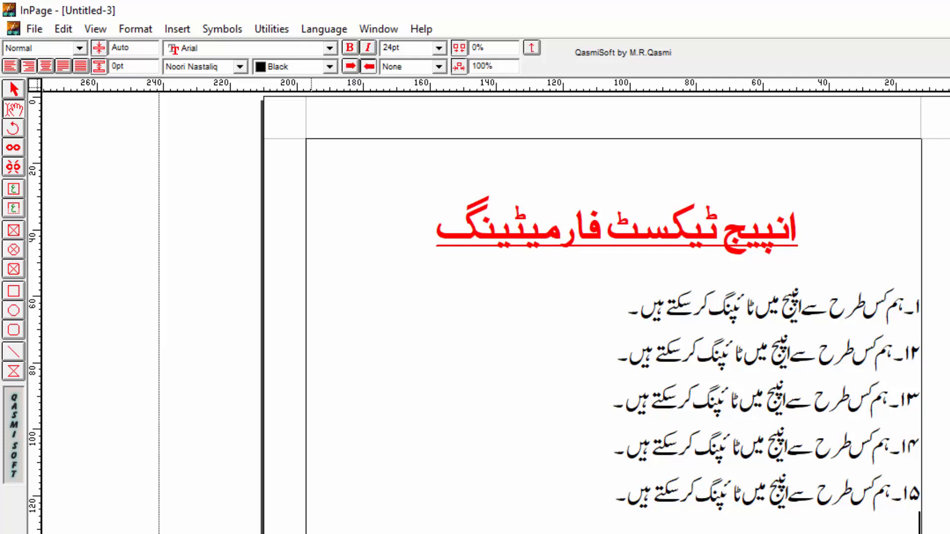
{"action": "left_click", "coordinate": [313, 533]}
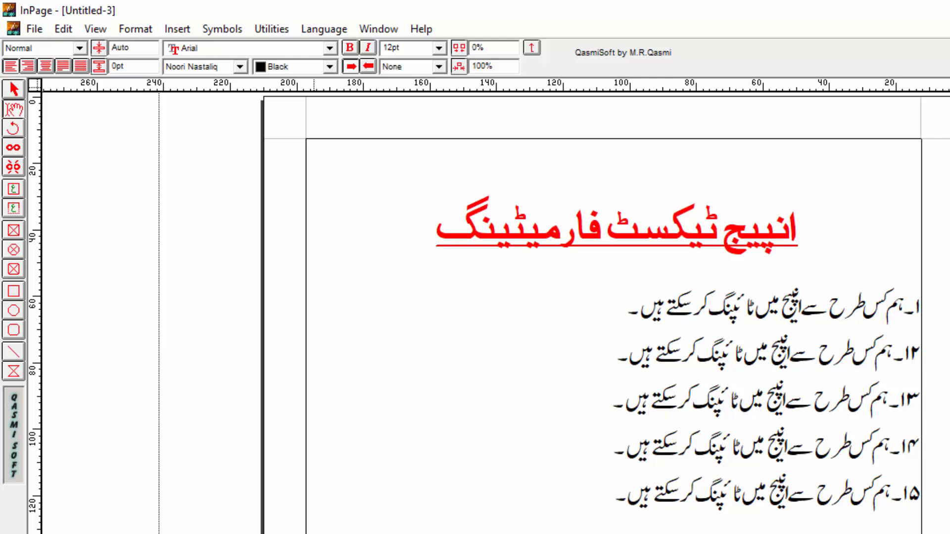
{"action": "left_click", "coordinate": [690, 398]}
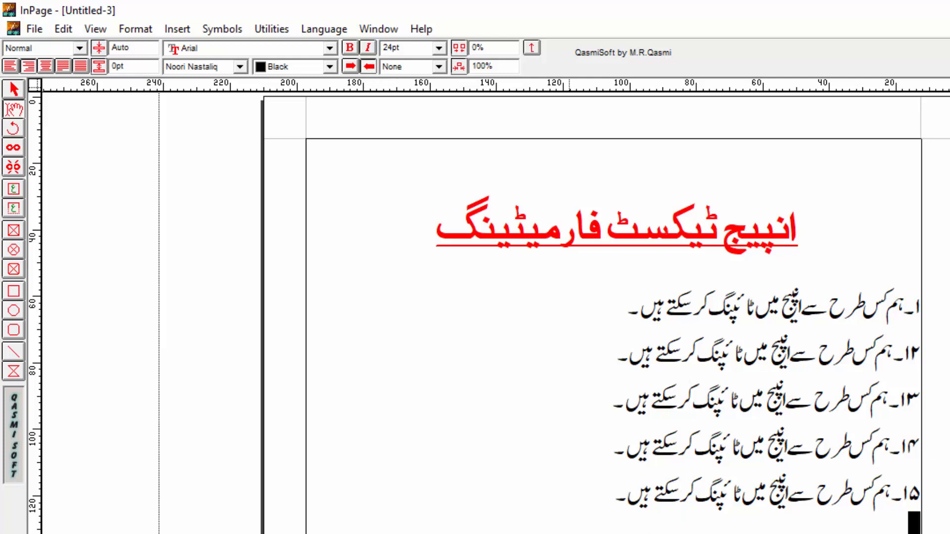
- Delete the empty paragraph after the last numbered line and set that line's text direction to right-to-left
{"action": "left_click", "coordinate": [543, 533]}
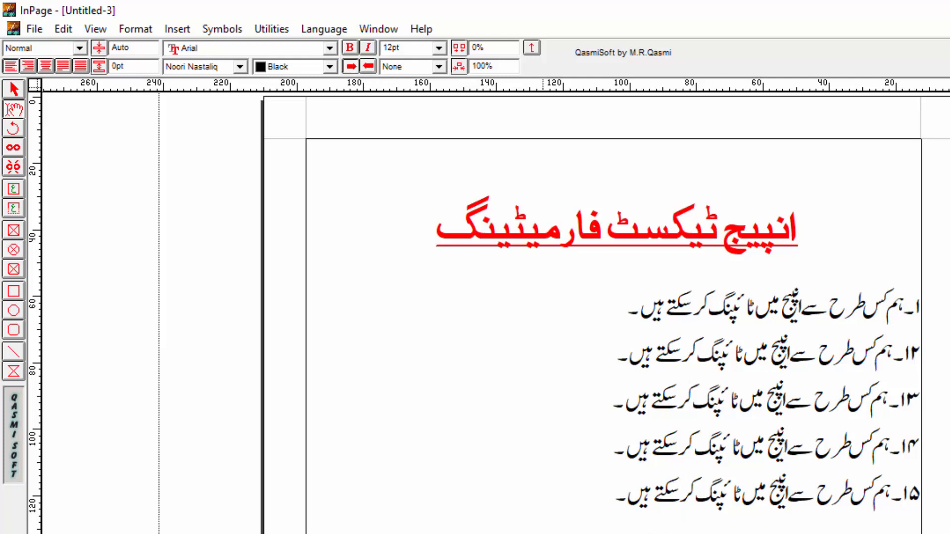
{"action": "key", "text": "BackSpace"}
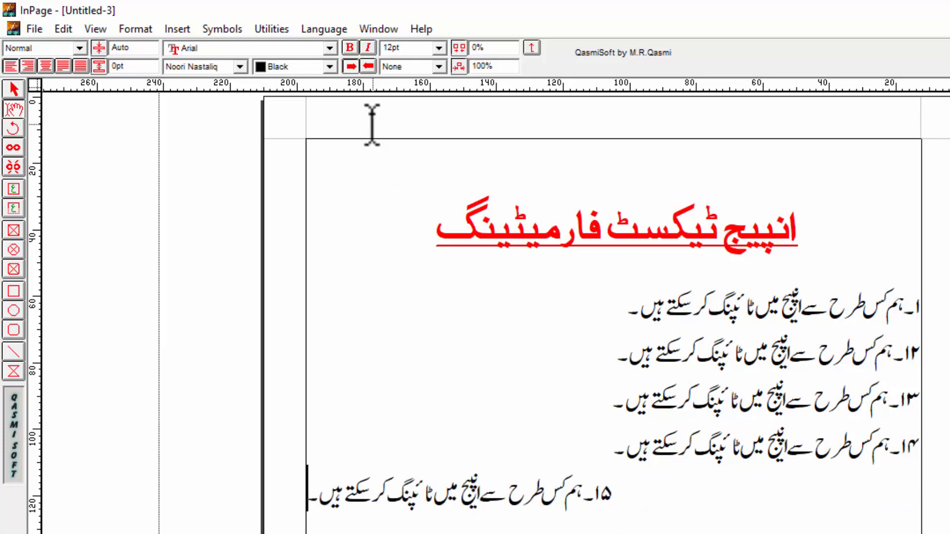
{"action": "left_click", "coordinate": [368, 67]}
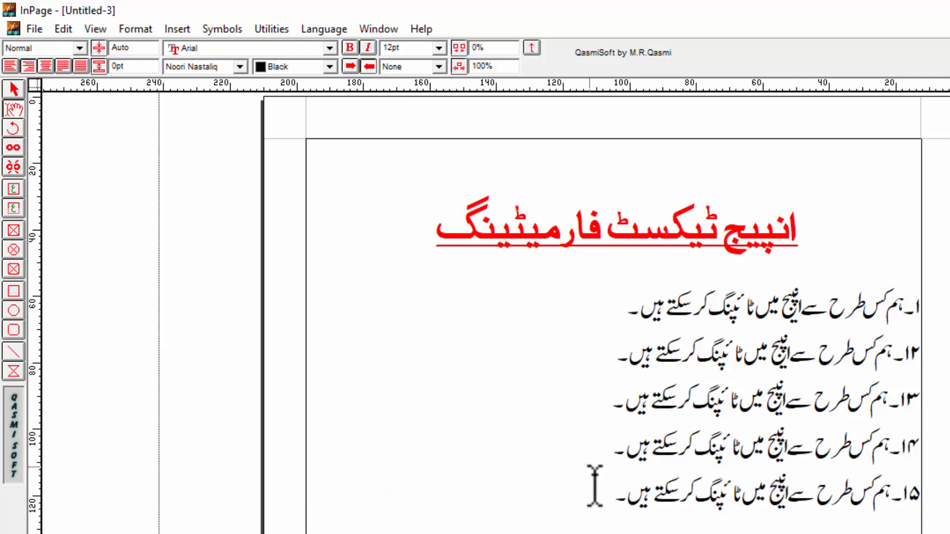
{"action": "left_click_drag", "start_coordinate": [594, 505], "coordinate": [945, 228]}
{"action": "left_click", "coordinate": [640, 267]}
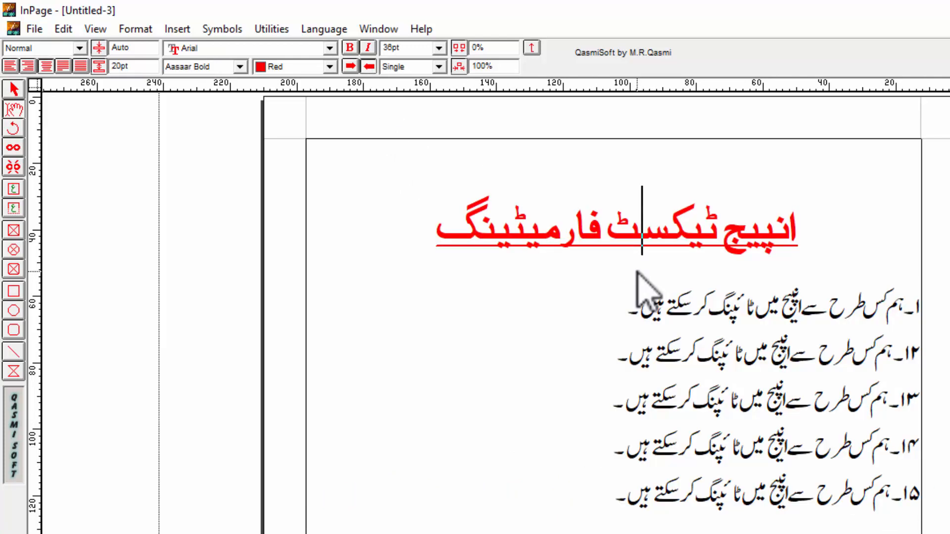
{"action": "left_click_drag", "start_coordinate": [613, 501], "coordinate": [430, 233]}
{"action": "left_click", "coordinate": [765, 255]}
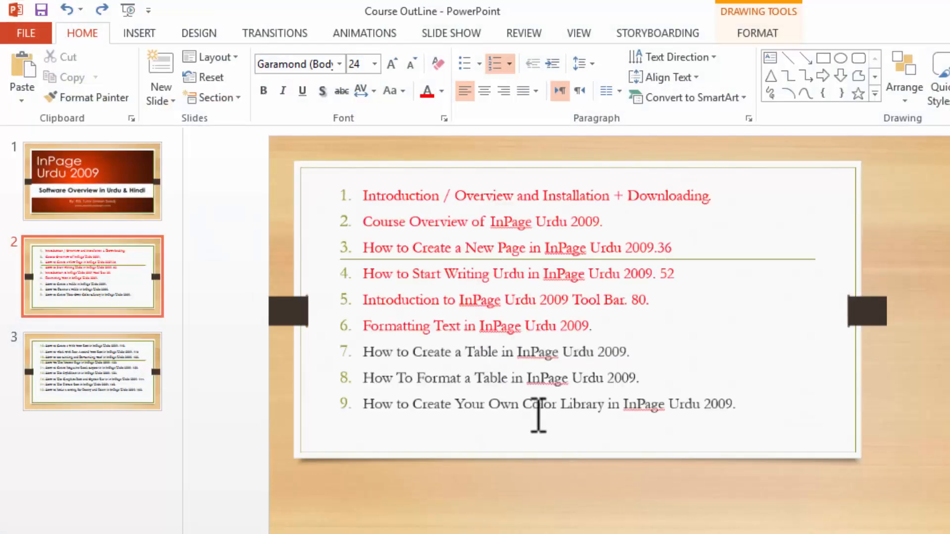
- Switch to the Course OutLine presentation in PowerPoint and examine the seventh topic, "How to Create a Table in InPage Urdu 2009"
{"action": "scroll", "coordinate": [539, 414], "scroll_direction": "up", "scroll_amount": 1}
{"action": "left_click_drag", "start_coordinate": [405, 425], "coordinate": [777, 435]}
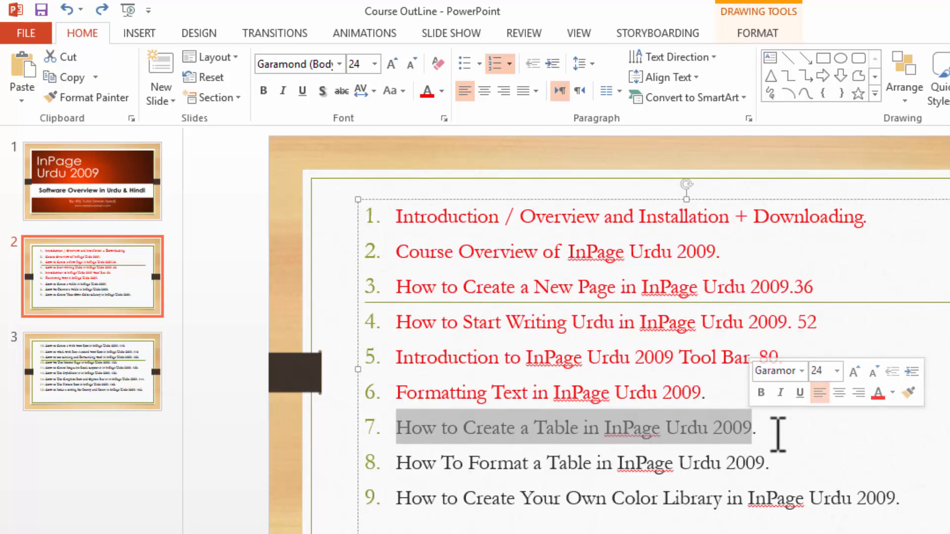
{"action": "left_click", "coordinate": [757, 428]}
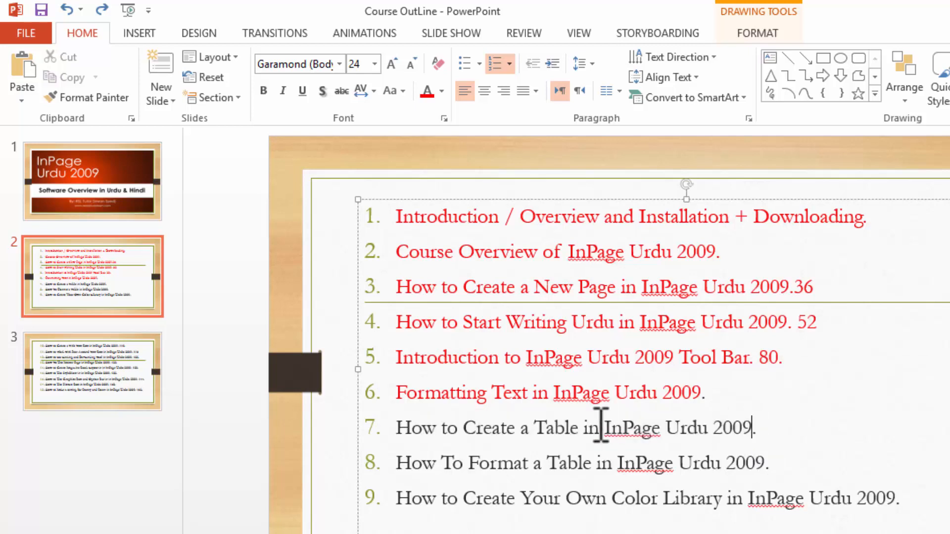